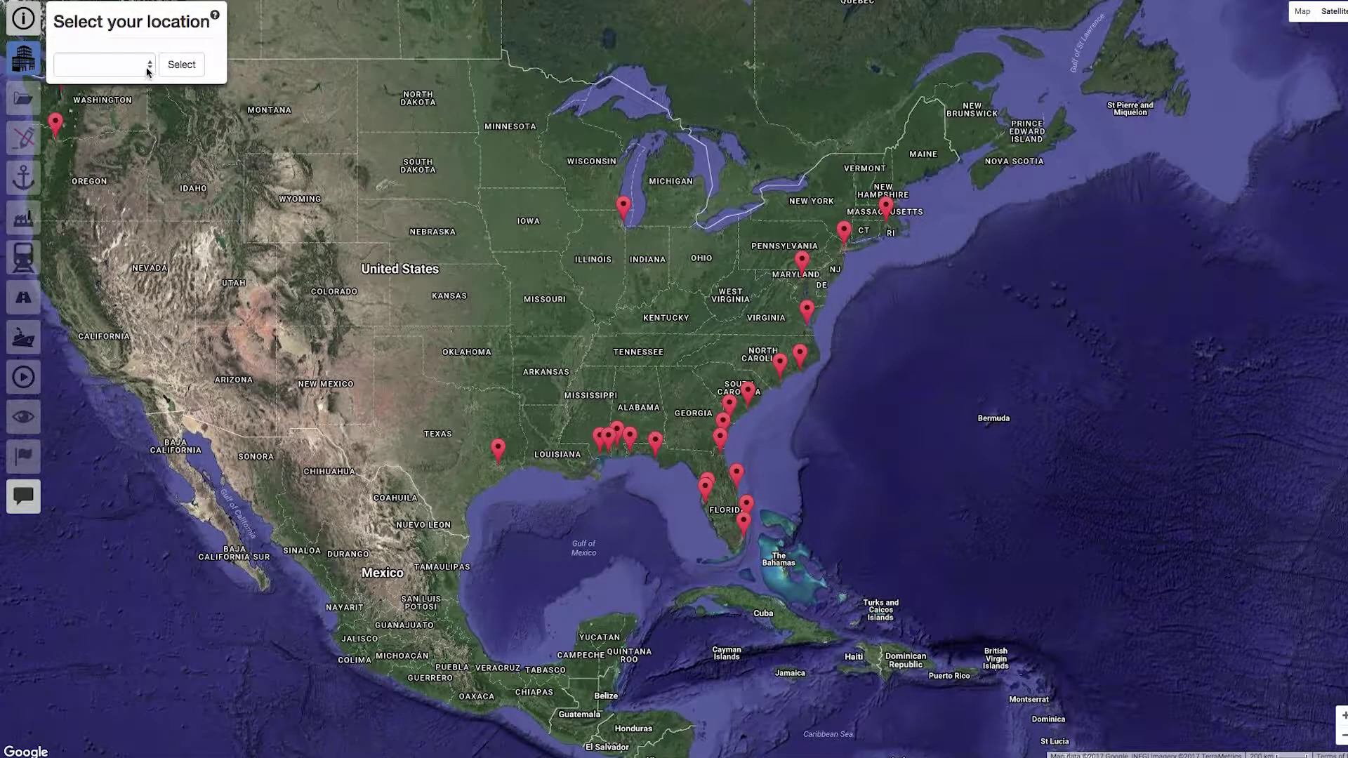
Choose Charleston, SC as the study location and load its map.
{"action": "left_click", "coordinate": [147, 65]}
{"action": "key", "text": "Return"}
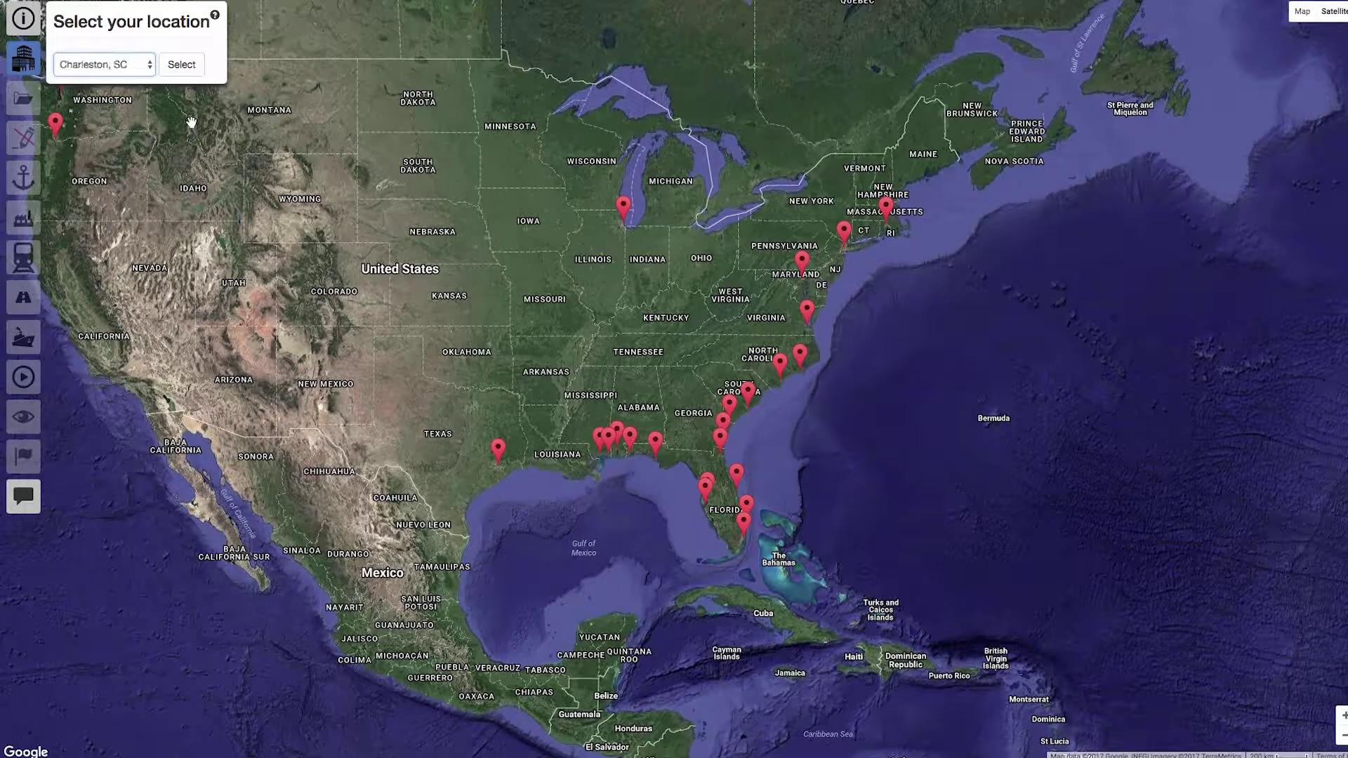
{"action": "left_click", "coordinate": [188, 68]}
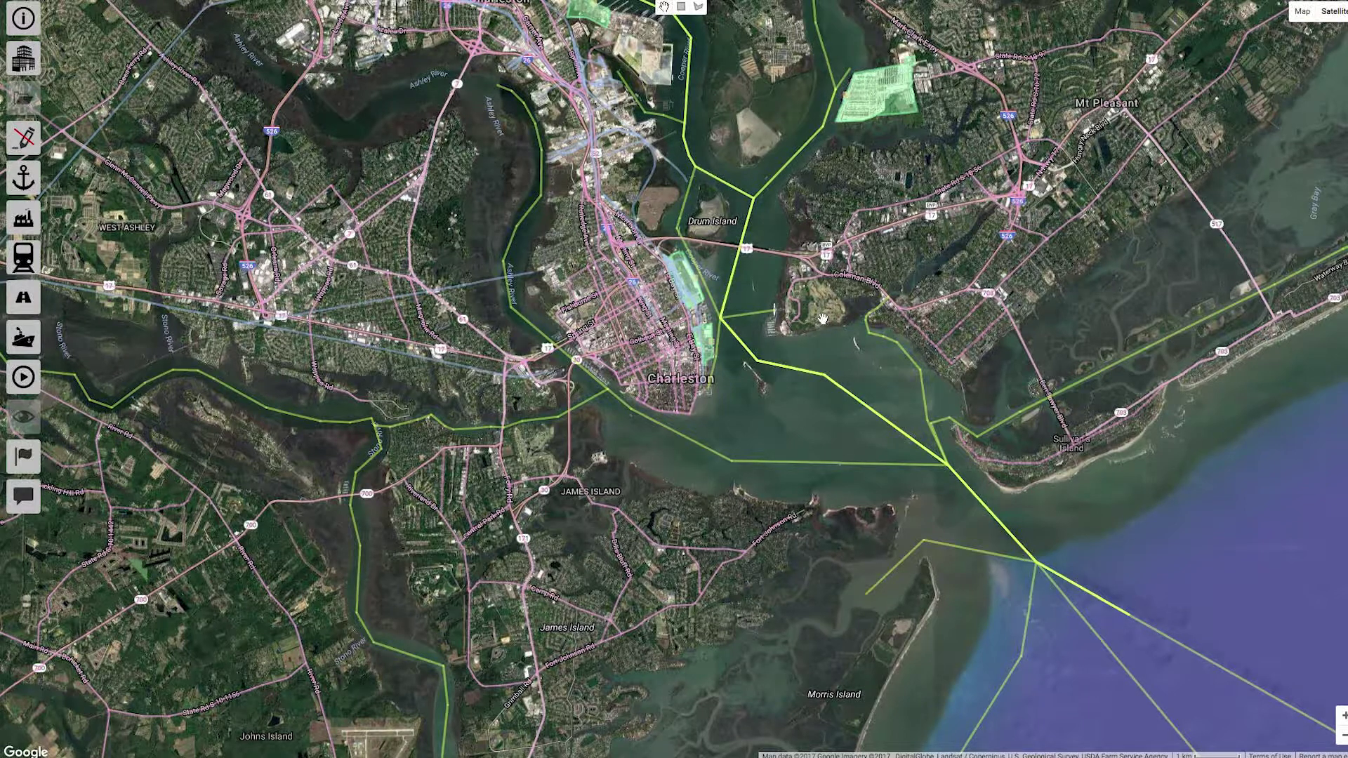
Pan and zoom the map onto the green Wando terminal beside the Wando River near Mt Pleasant.
{"action": "left_click_drag", "start_coordinate": [823, 319], "coordinate": [592, 508]}
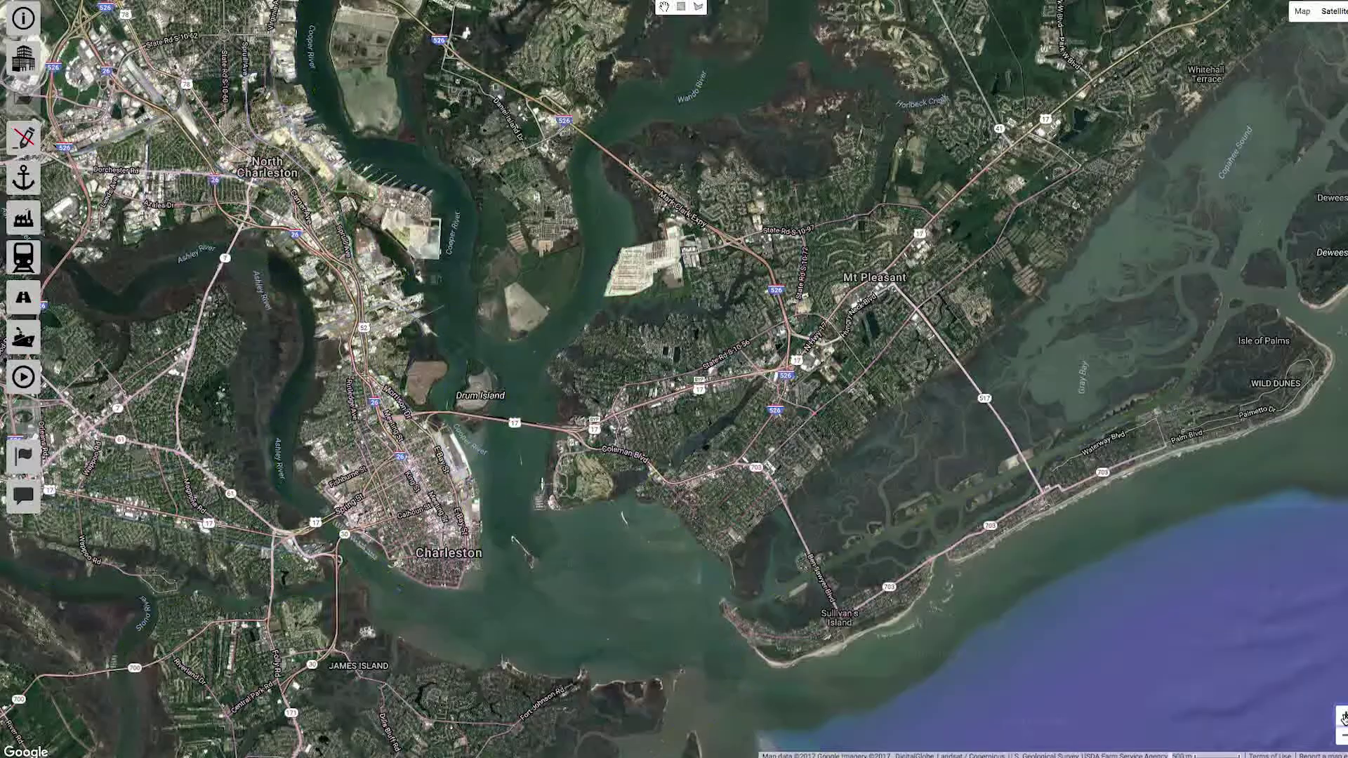
{"action": "left_click", "coordinate": [1343, 715]}
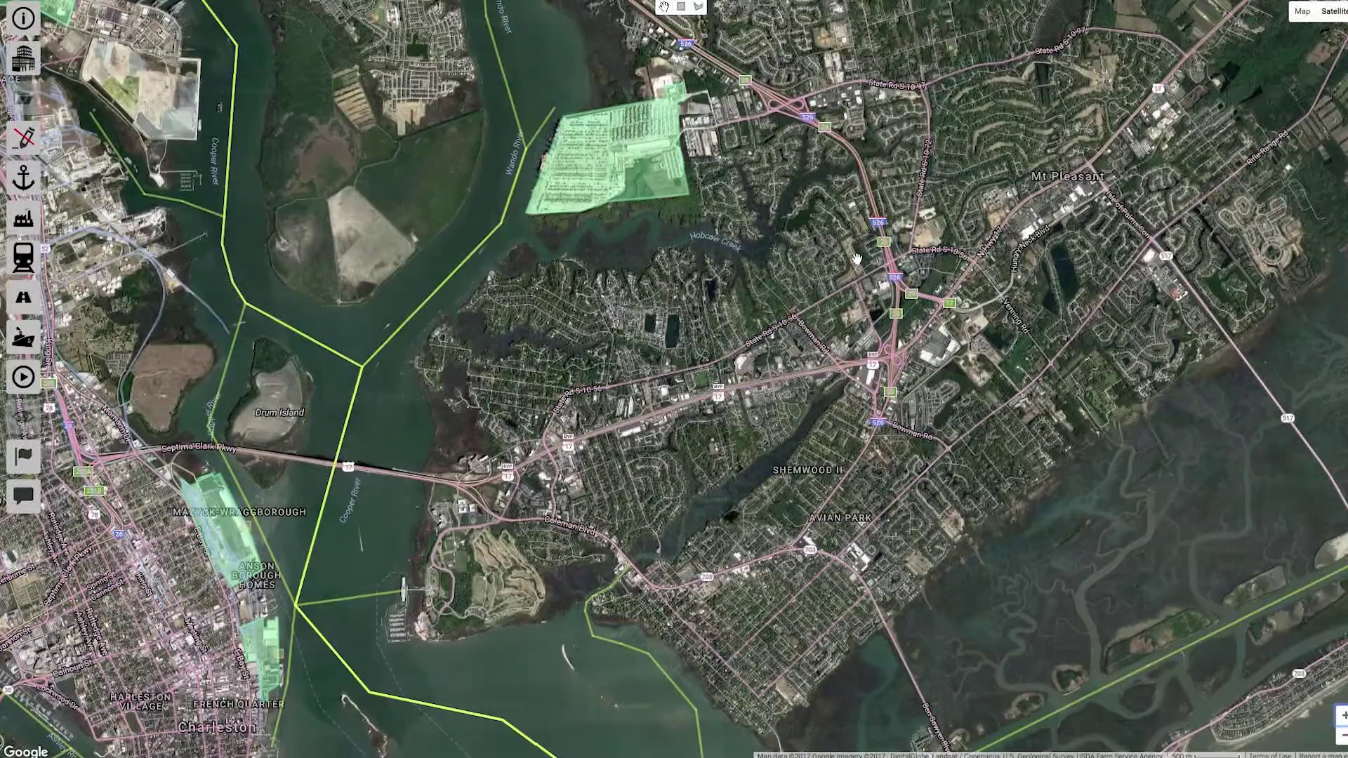
{"action": "left_click_drag", "start_coordinate": [856, 261], "coordinate": [713, 292]}
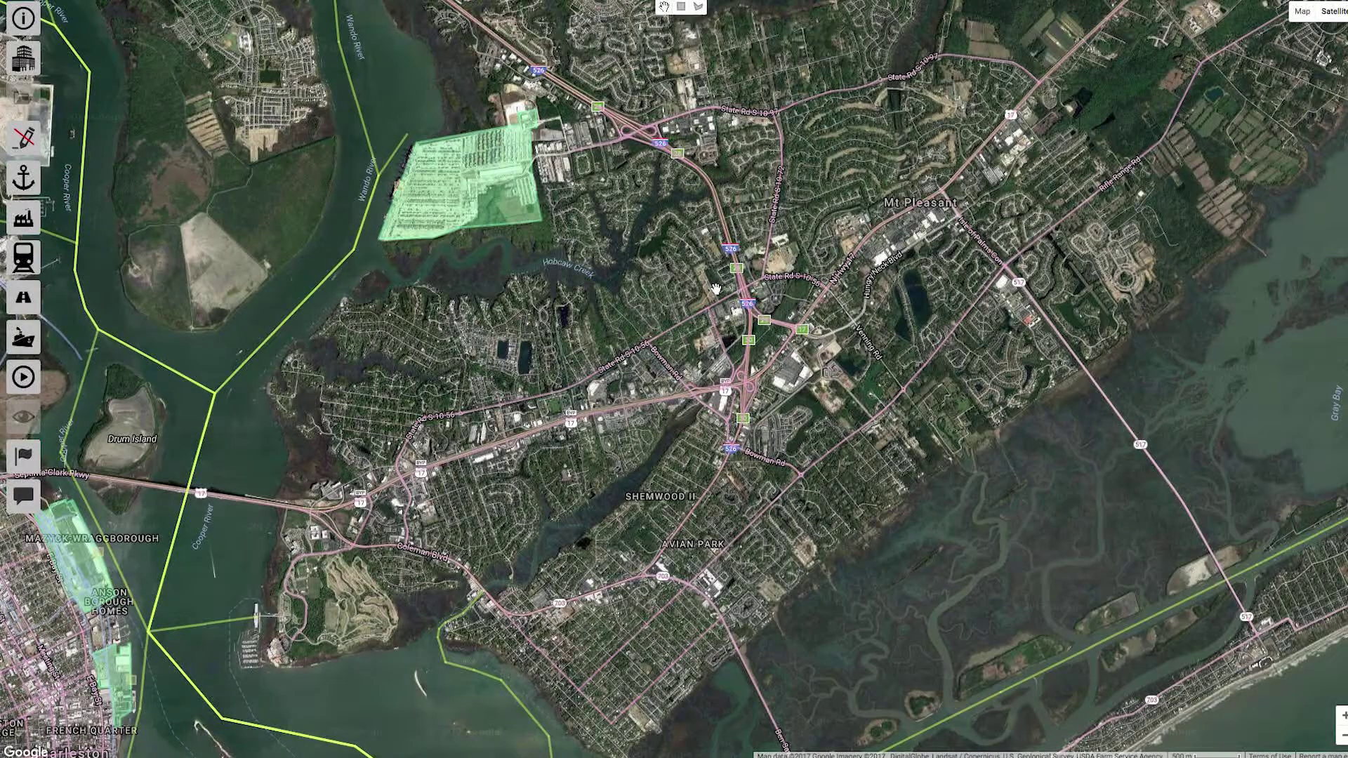
{"action": "left_click", "coordinate": [1342, 715]}
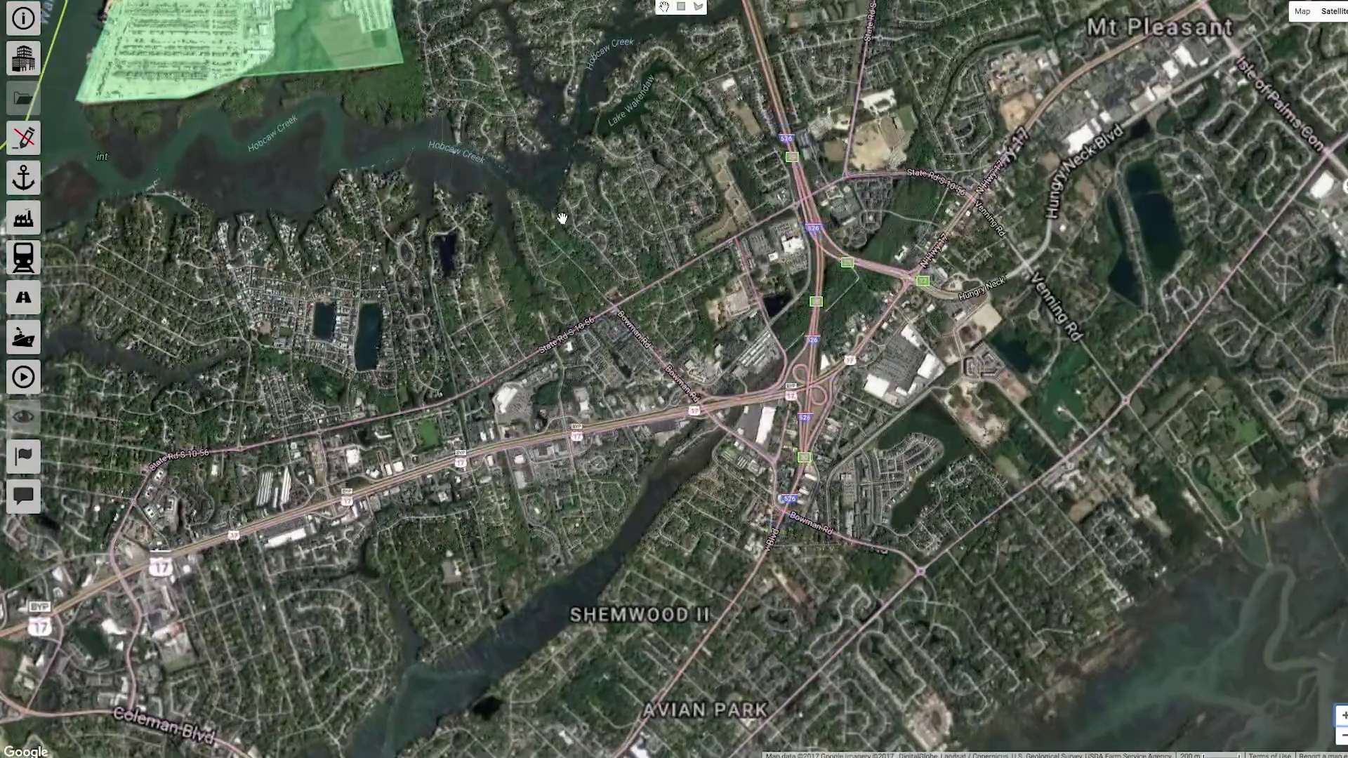
{"action": "left_click_drag", "start_coordinate": [562, 218], "coordinate": [657, 421]}
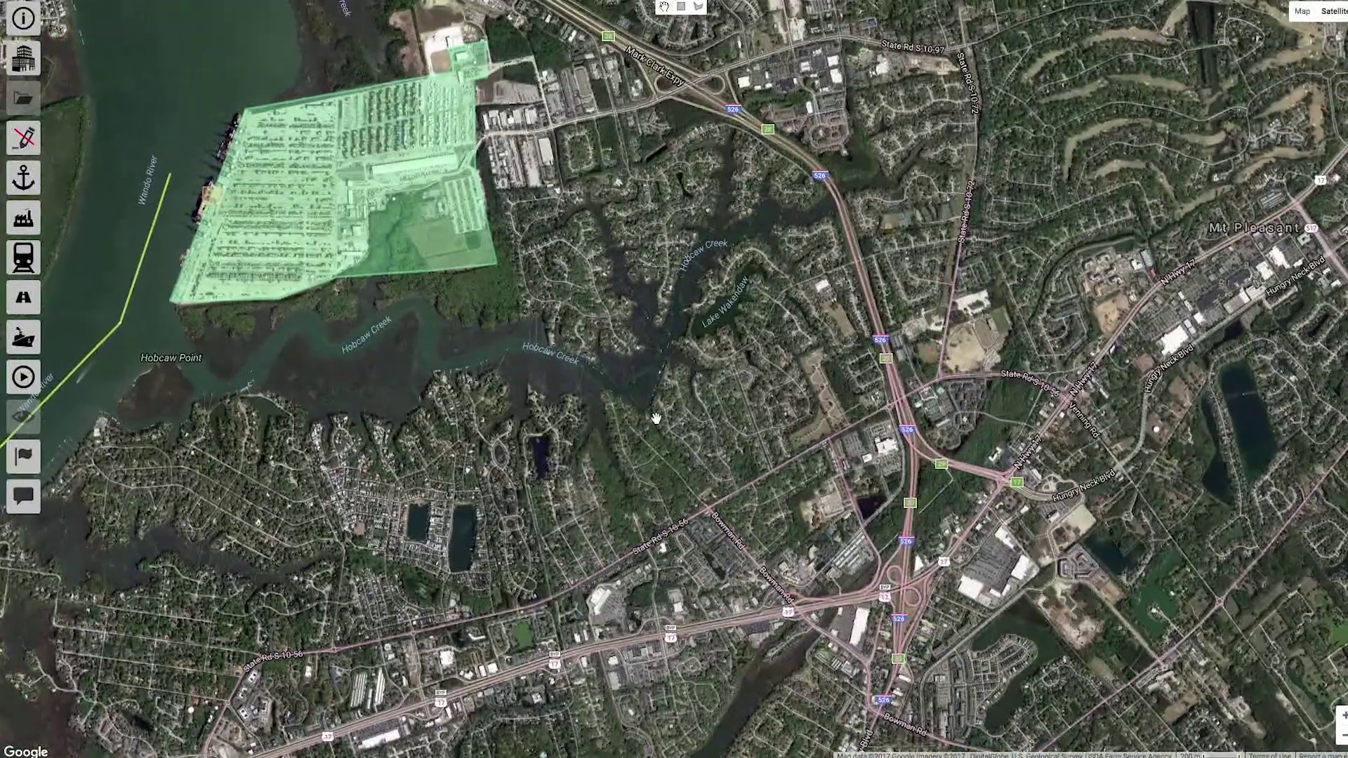
Start a new model run setup named 'Wando Baseline NOx'.
{"action": "left_click", "coordinate": [23, 377]}
{"action": "left_click", "coordinate": [254, 64]}
{"action": "triple_click", "coordinate": [254, 63]}
{"action": "type", "text": "Wando Baseline NoOx"}
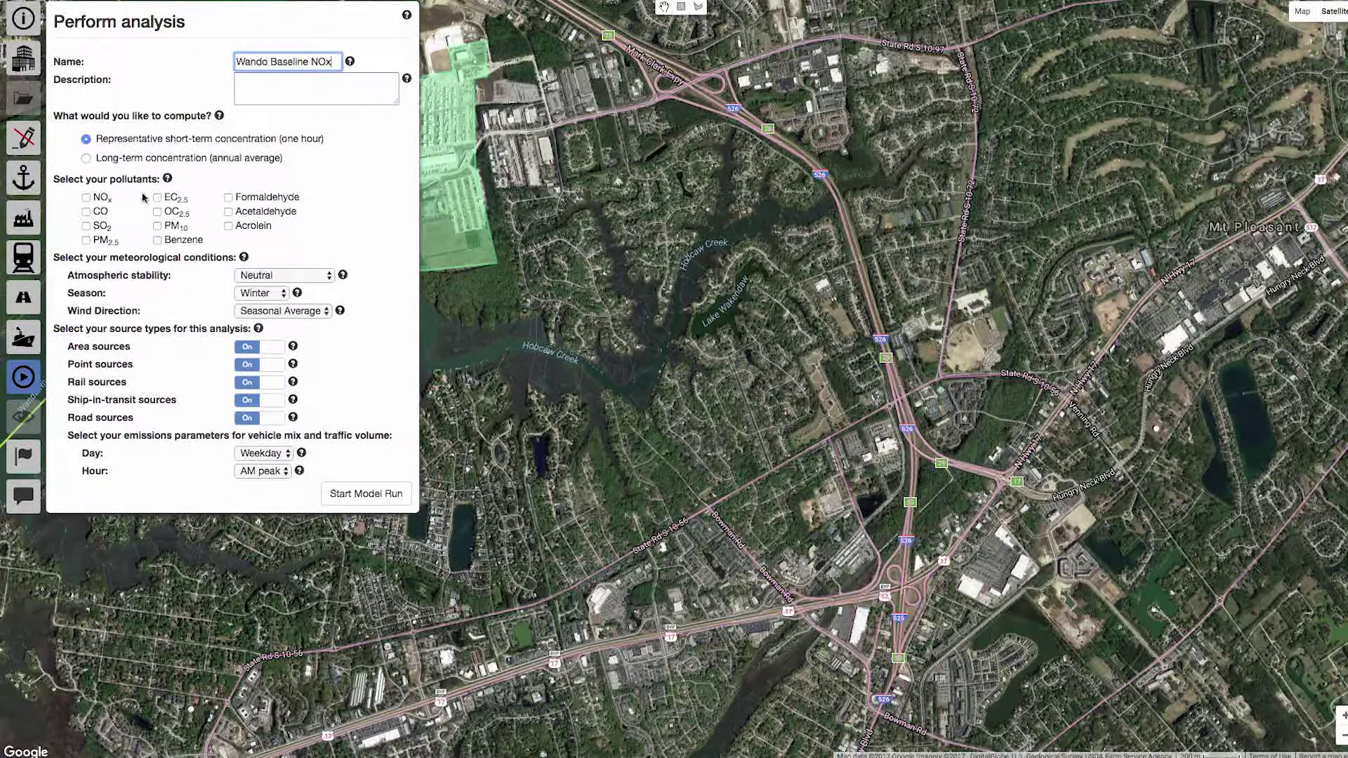
Model NOx for the weekday PM peak traffic hour and launch the run.
{"action": "left_click", "coordinate": [85, 198]}
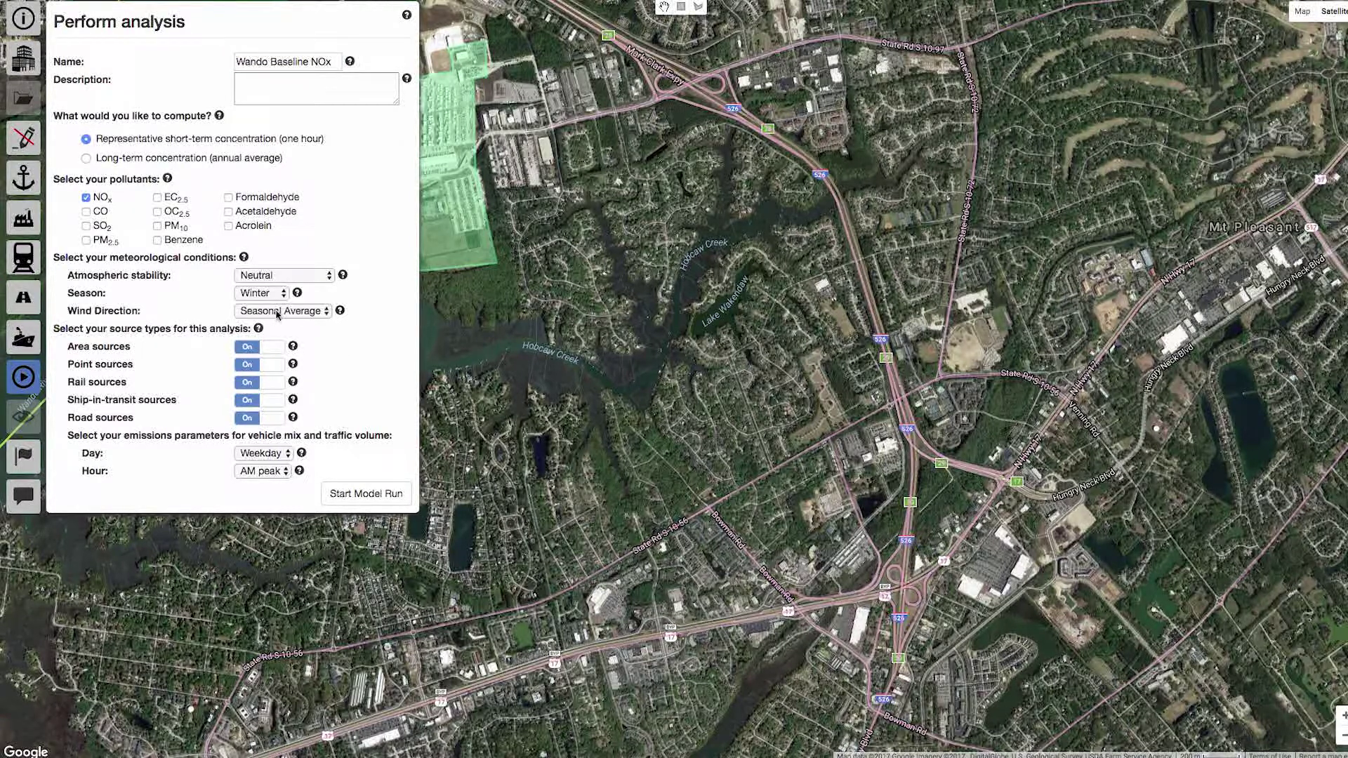
{"action": "left_click", "coordinate": [283, 469]}
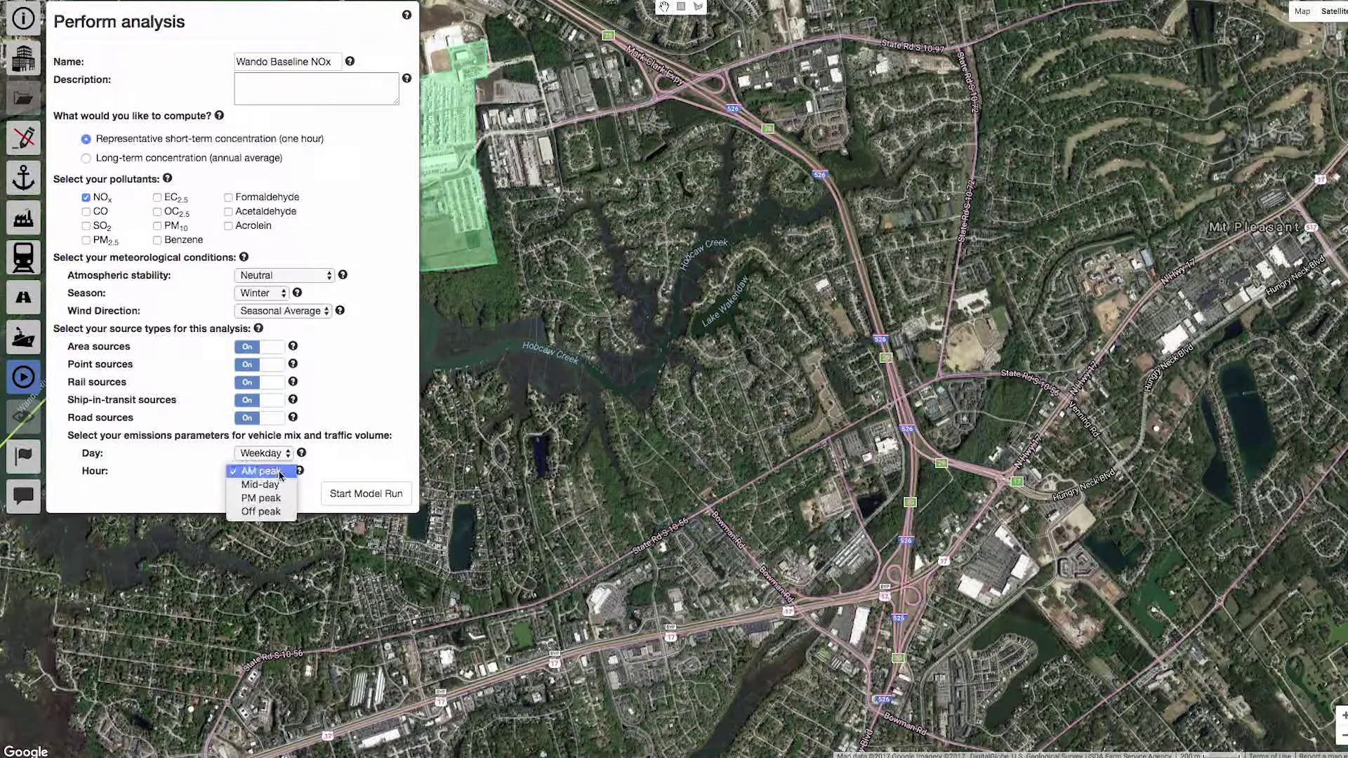
{"action": "left_click", "coordinate": [265, 499]}
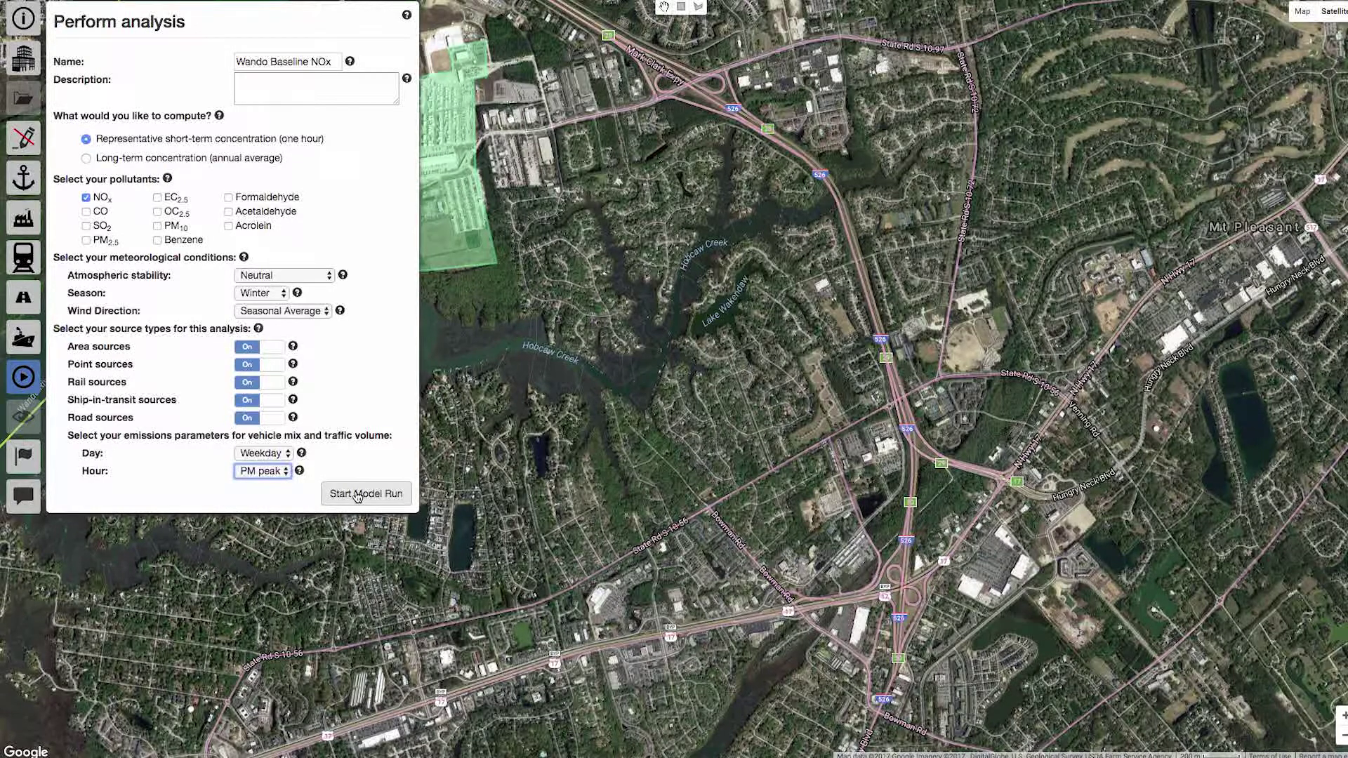
{"action": "left_click", "coordinate": [357, 495]}
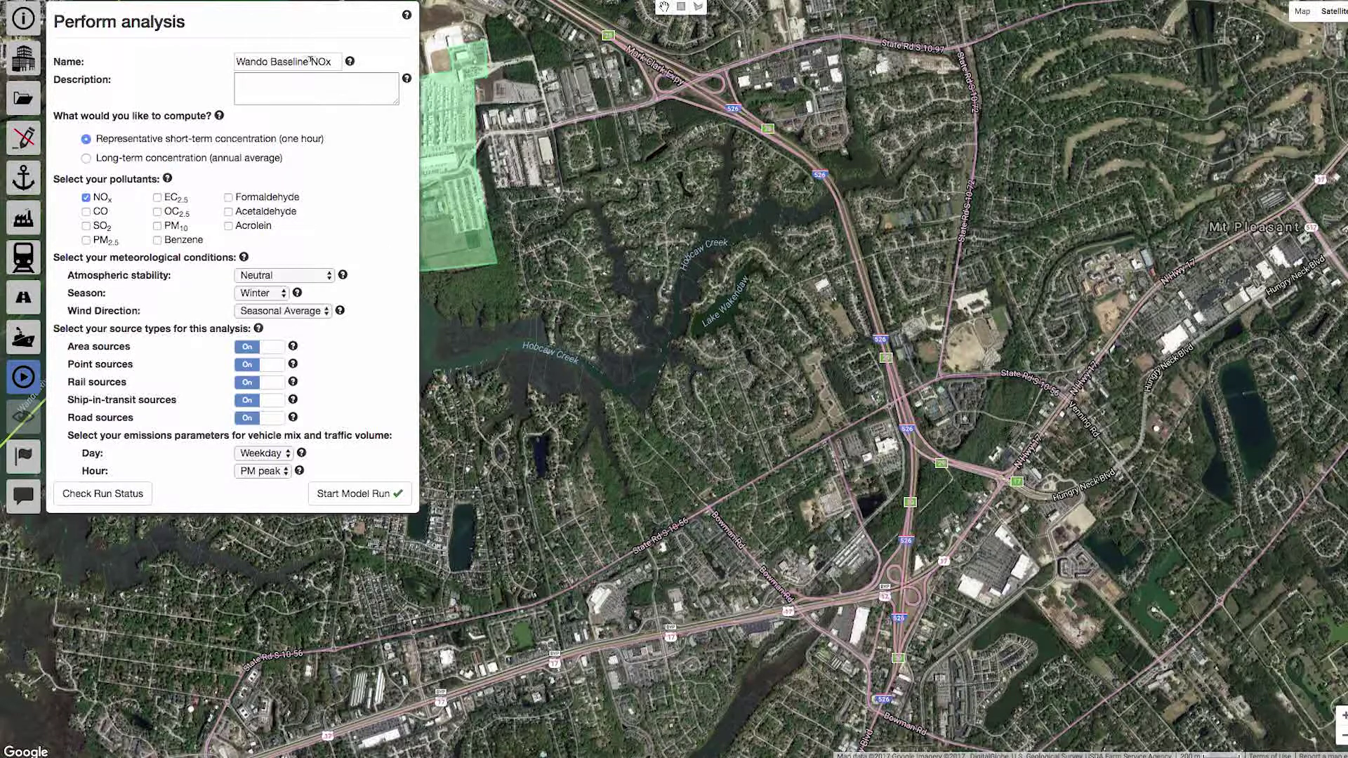
Rename the run 'Wando Convective NOx', set atmospheric stability to Convective, and launch it.
{"action": "left_click_drag", "start_coordinate": [309, 61], "coordinate": [274, 60]}
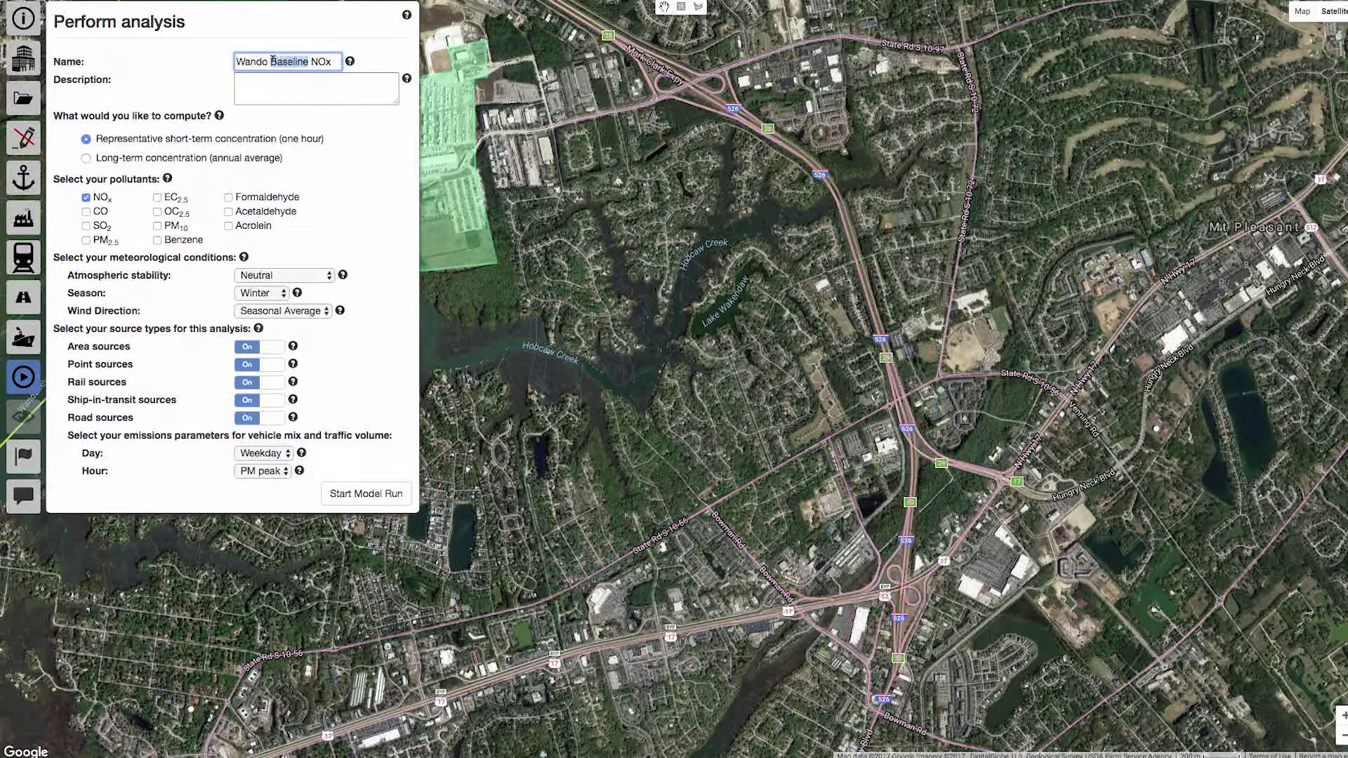
{"action": "type", "text": "Convective"}
{"action": "left_click", "coordinate": [300, 277]}
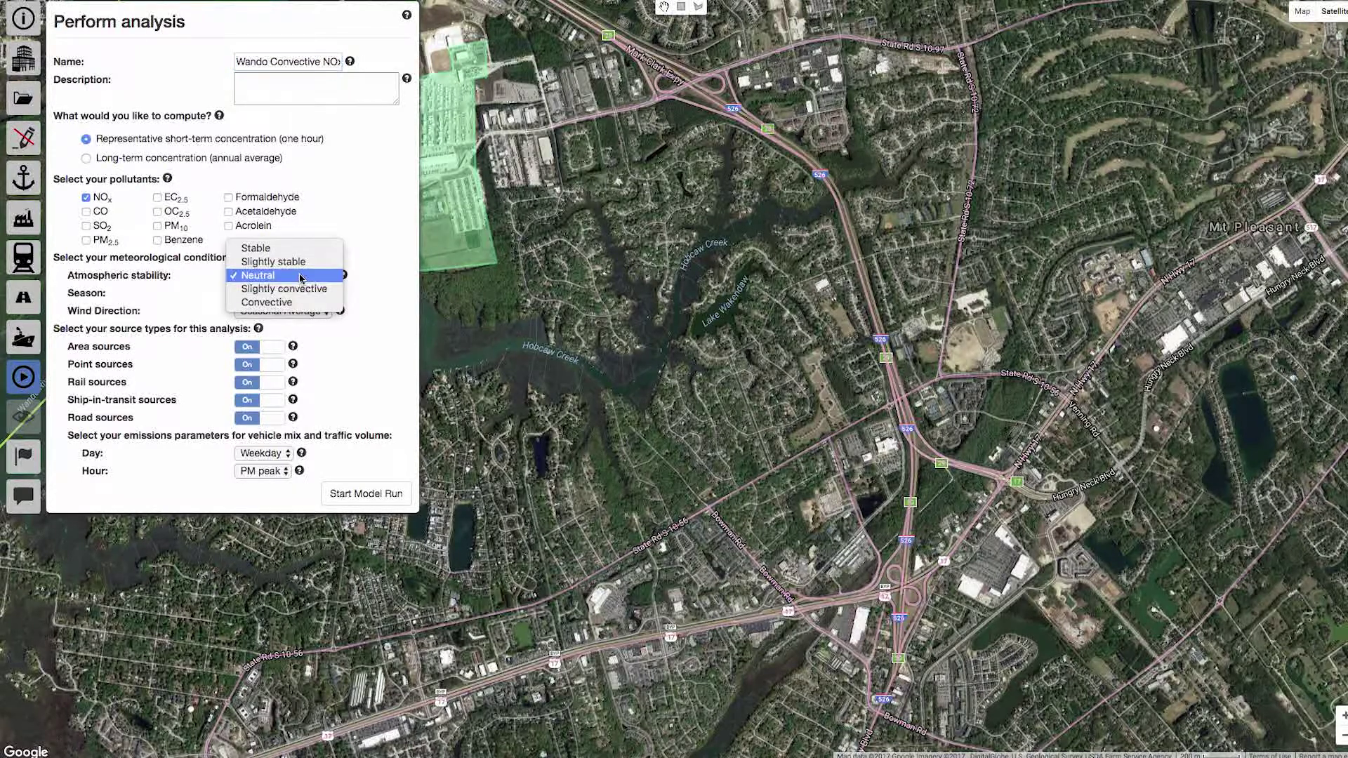
{"action": "left_click", "coordinate": [295, 303]}
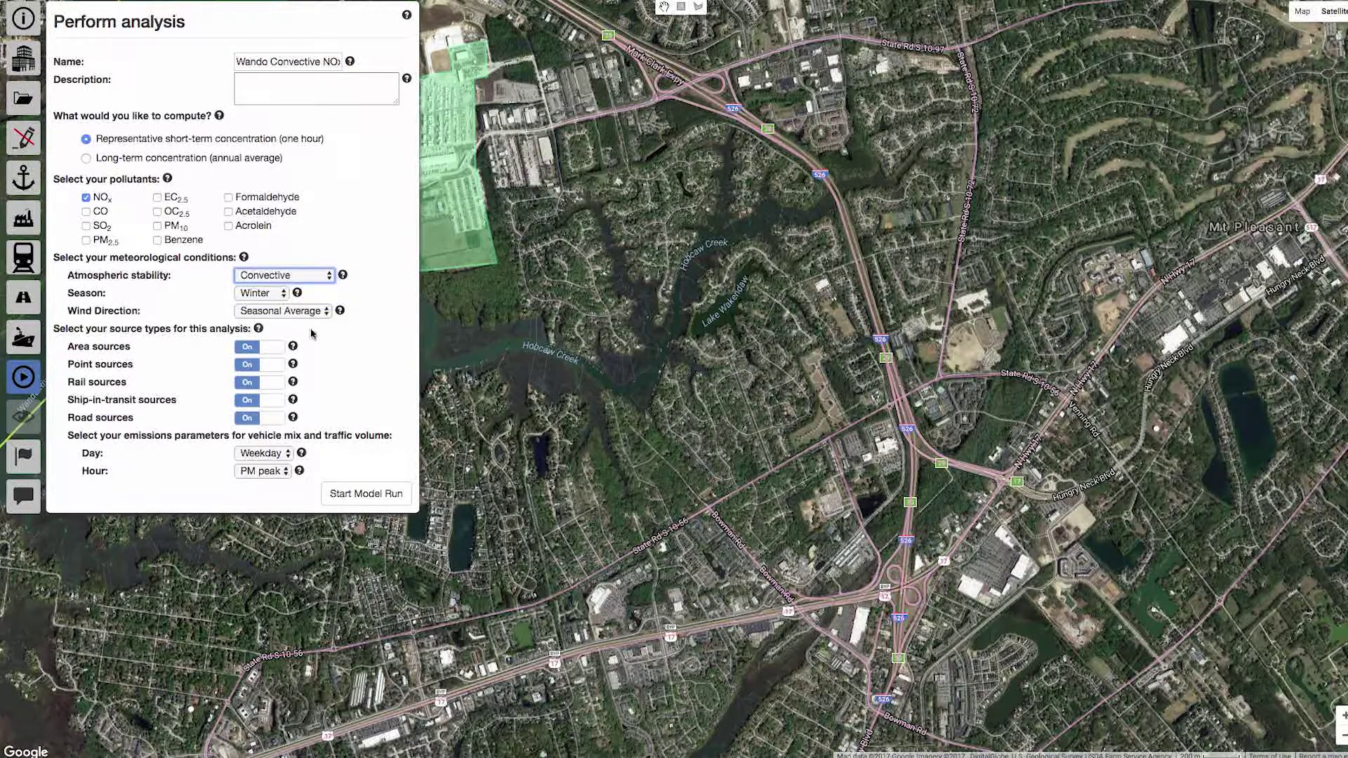
{"action": "left_click", "coordinate": [367, 495]}
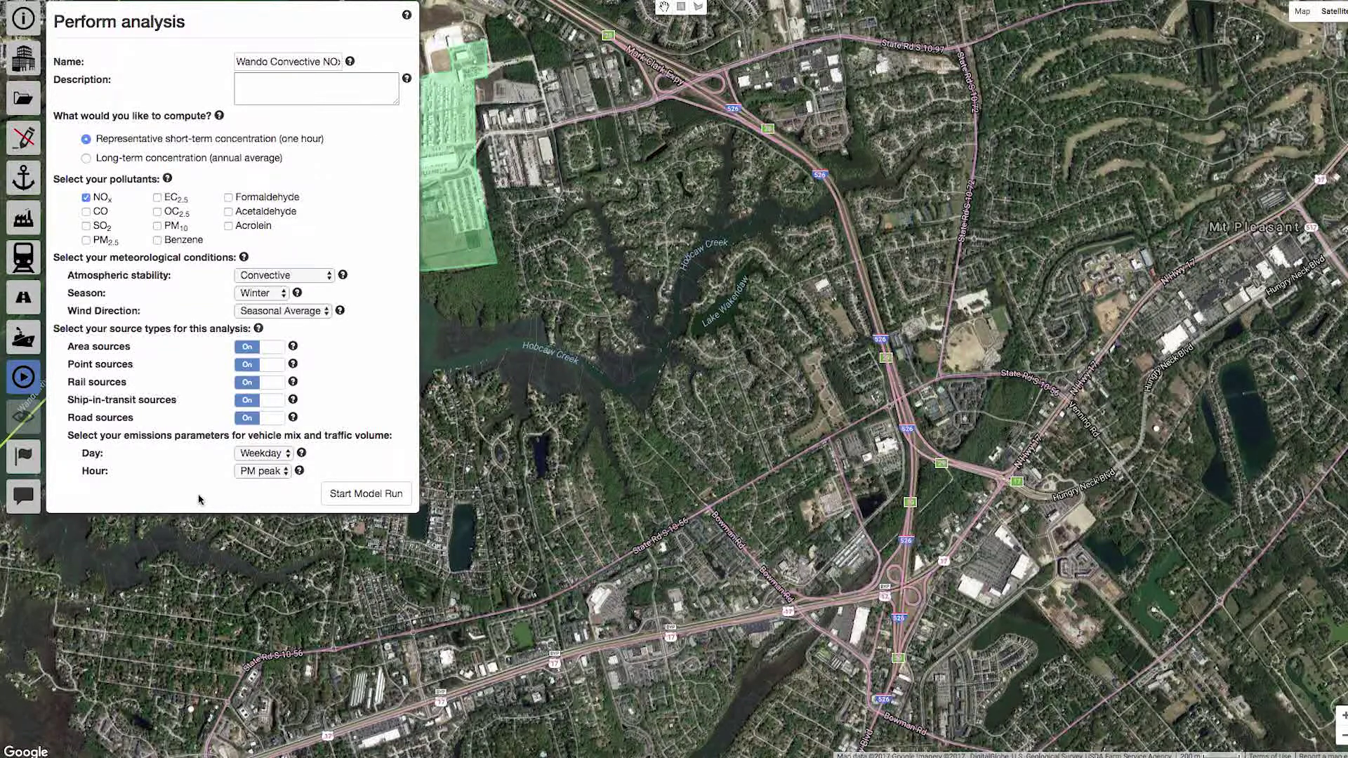
Refresh the run statuses, check the baseline run's completion, and map the Wando Baseline NOx results.
{"action": "left_click", "coordinate": [26, 103]}
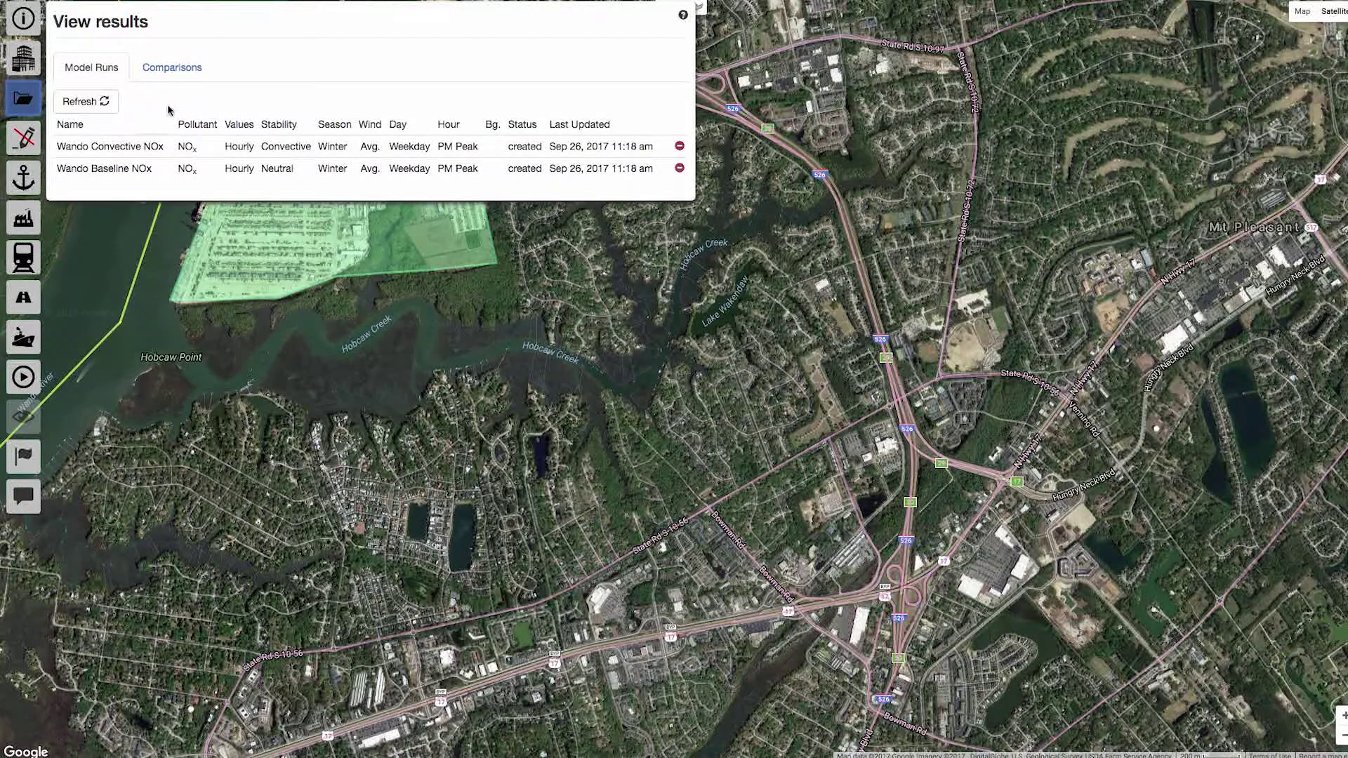
{"action": "left_click", "coordinate": [96, 103]}
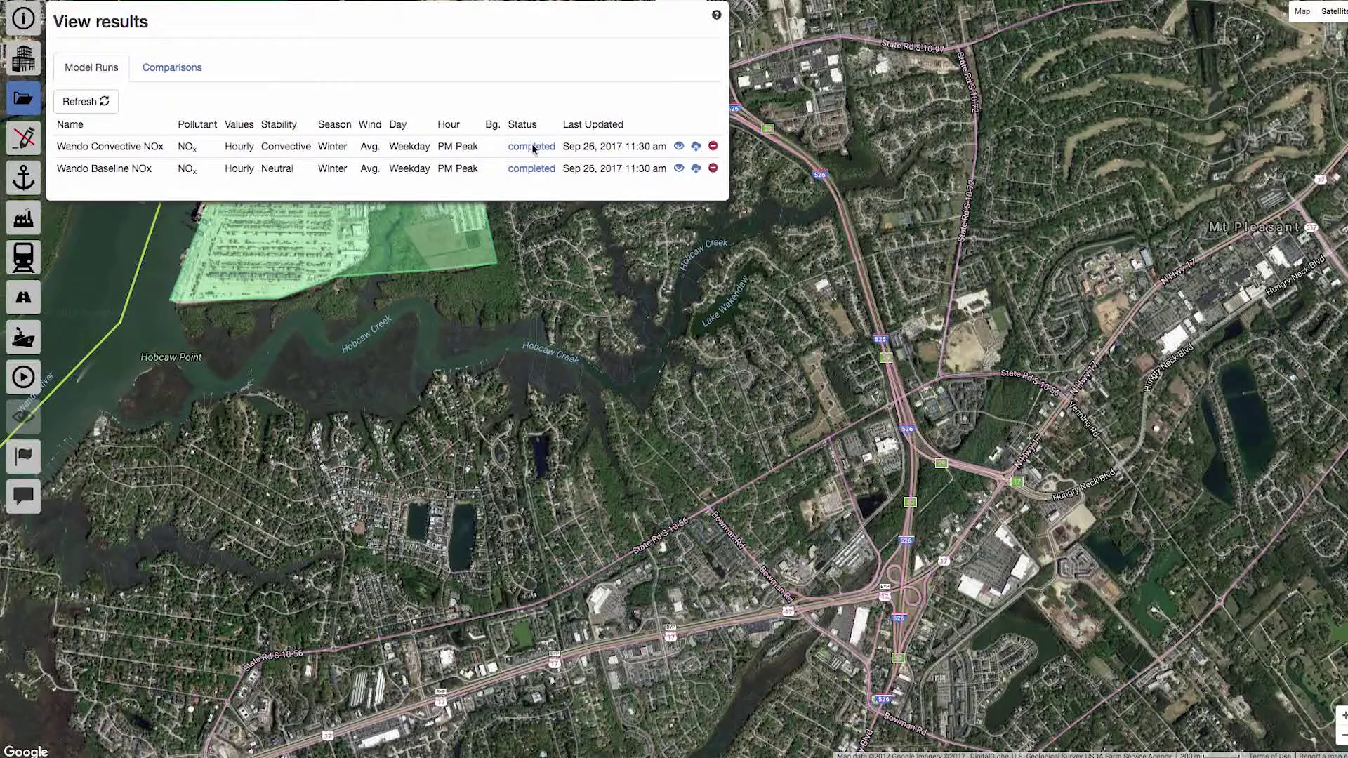
{"action": "left_click", "coordinate": [530, 170]}
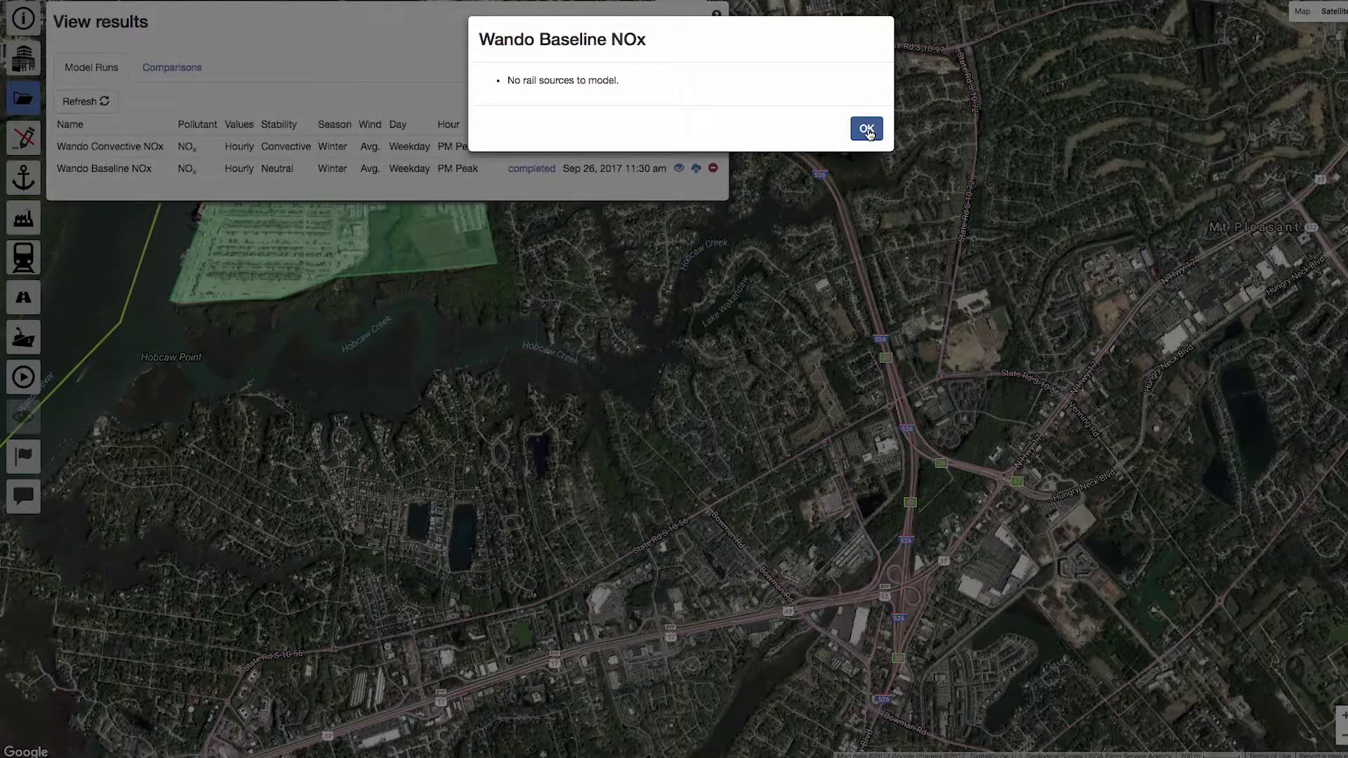
{"action": "left_click", "coordinate": [868, 129]}
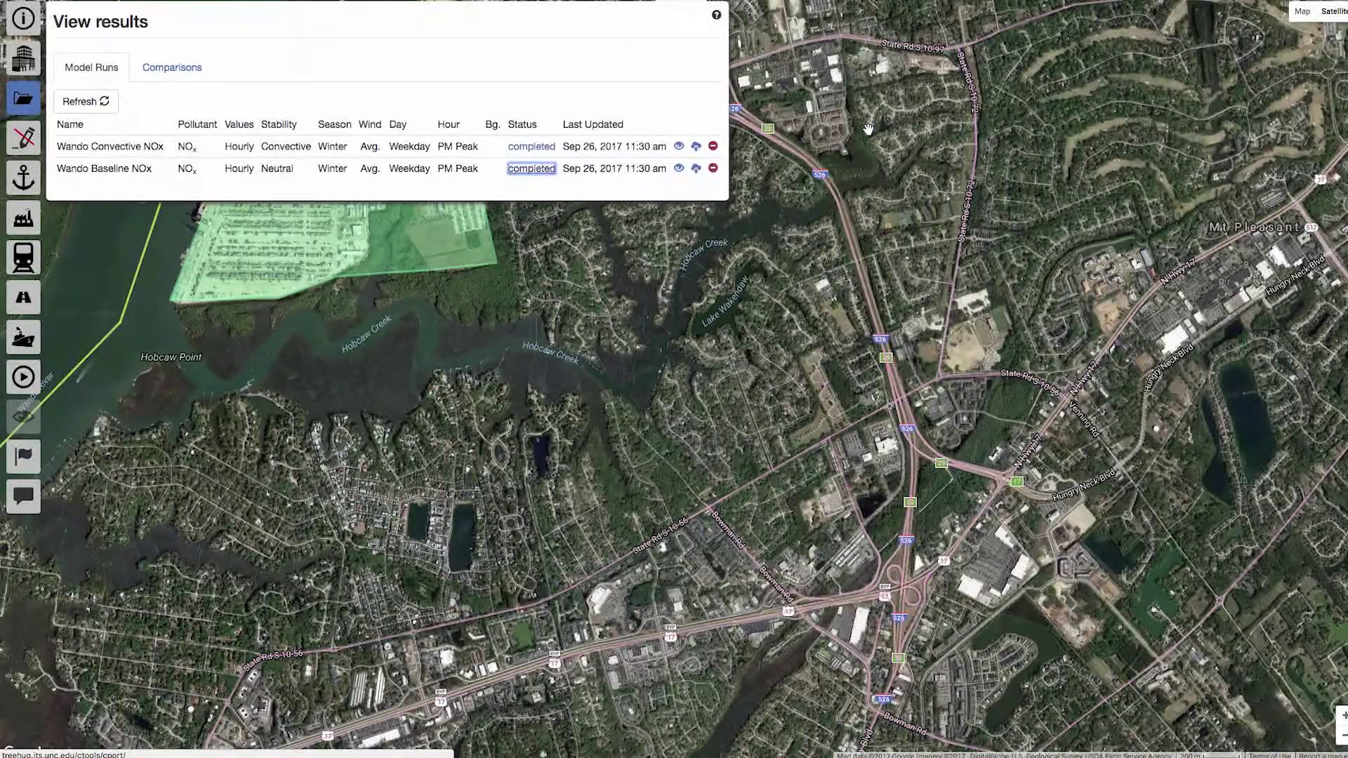
{"action": "left_click", "coordinate": [679, 169]}
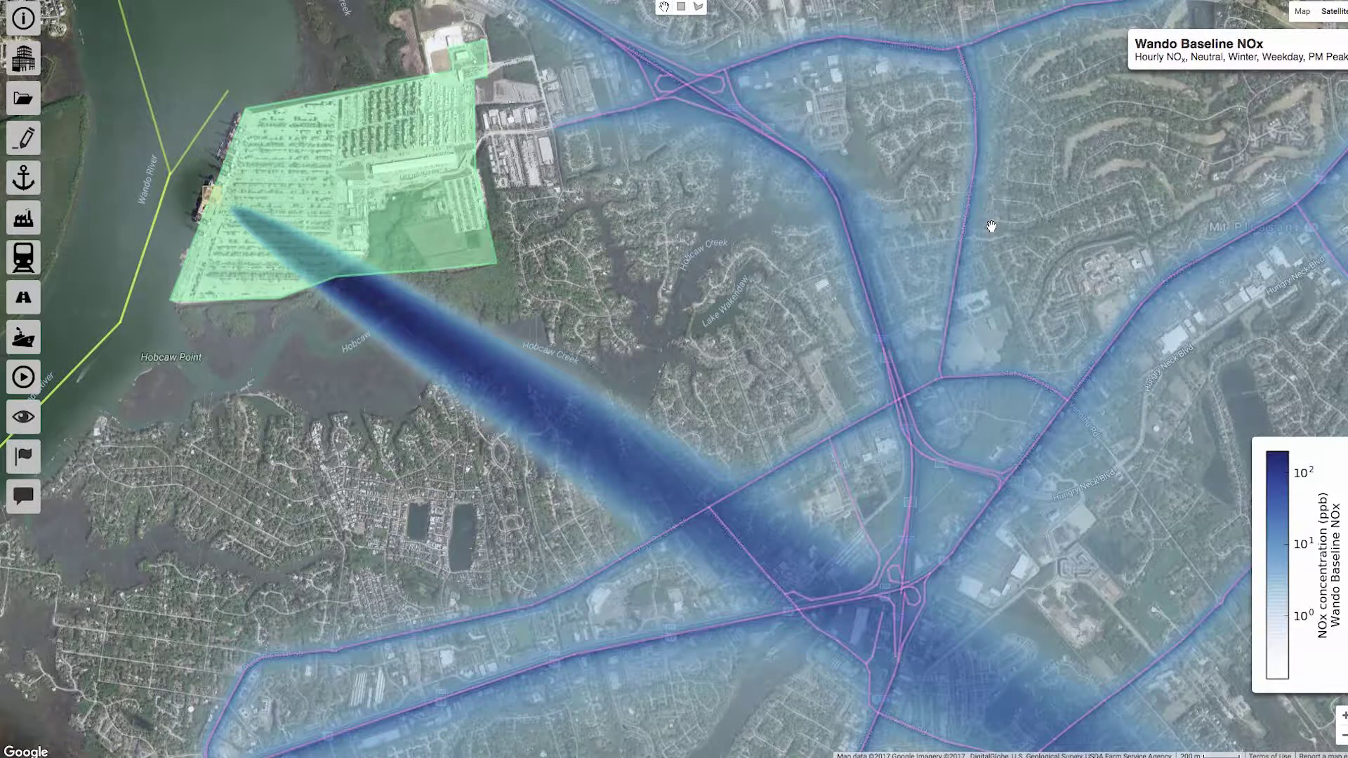
Turn Inspect mode on and read baseline NOx values: 138.0, 40.00 and 1.940 ppb.
{"action": "left_click", "coordinate": [25, 423]}
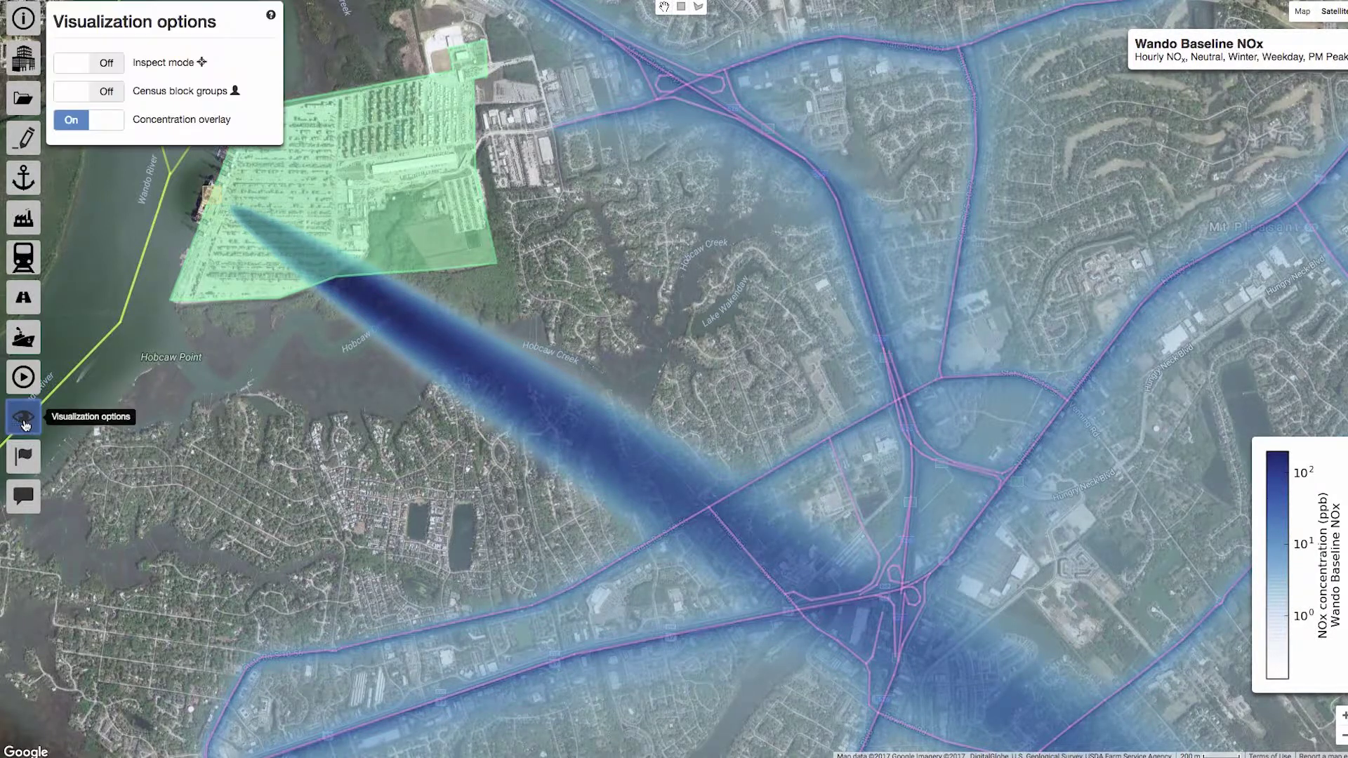
{"action": "left_click", "coordinate": [105, 64]}
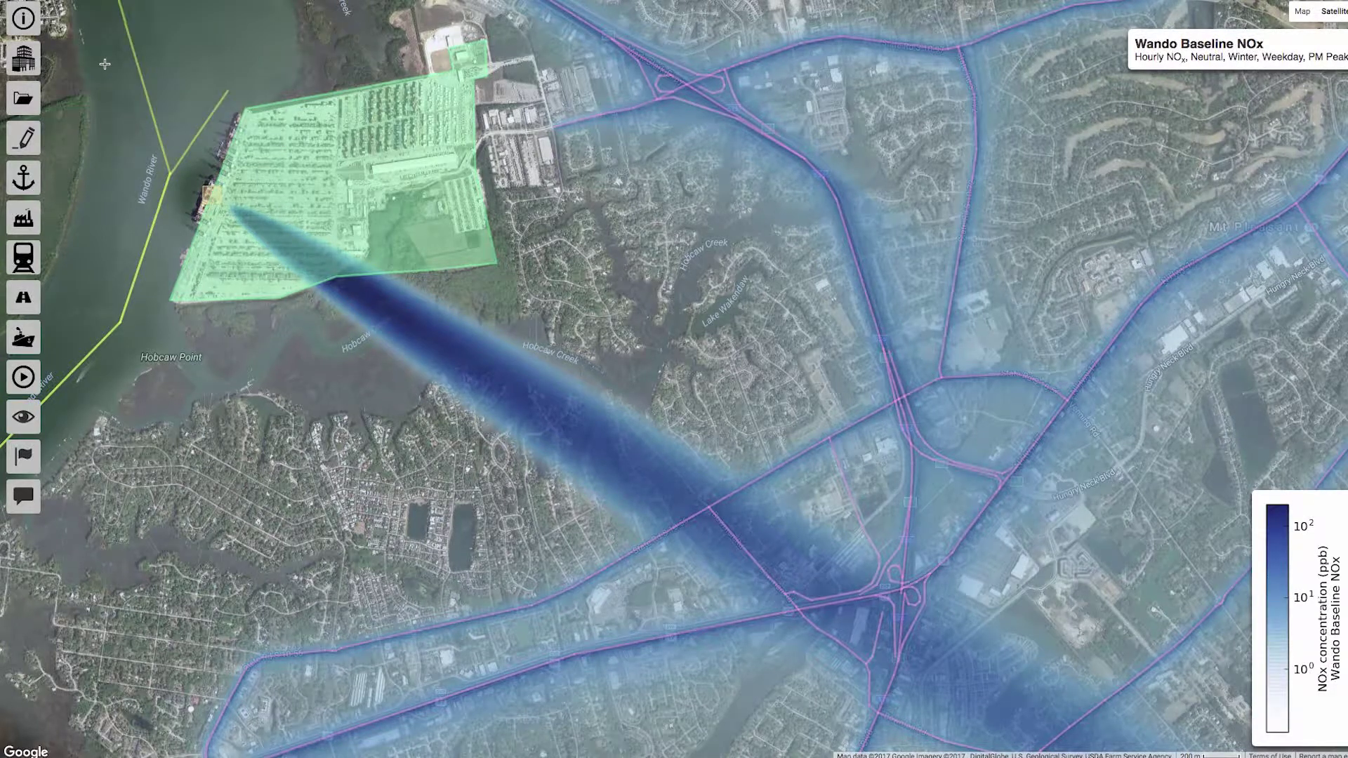
{"action": "left_click", "coordinate": [450, 368]}
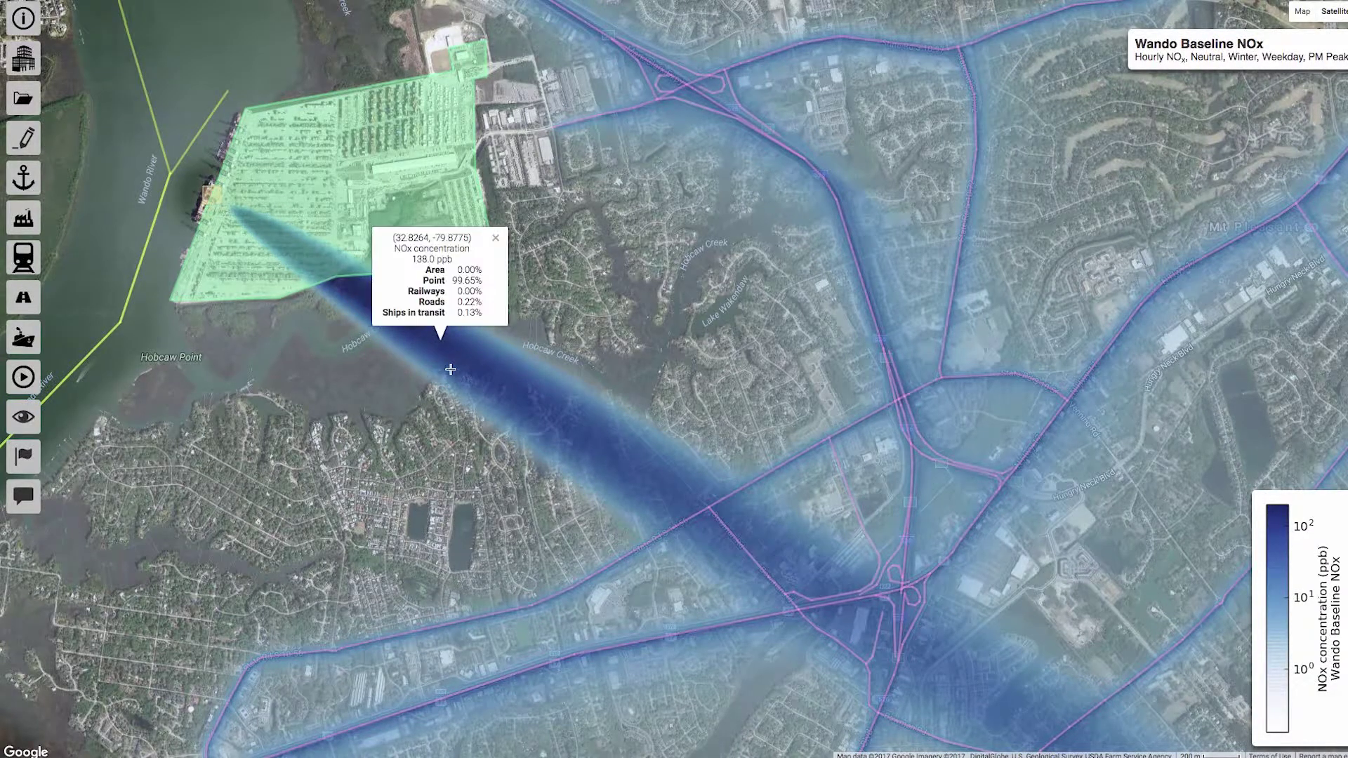
{"action": "left_click", "coordinate": [824, 304]}
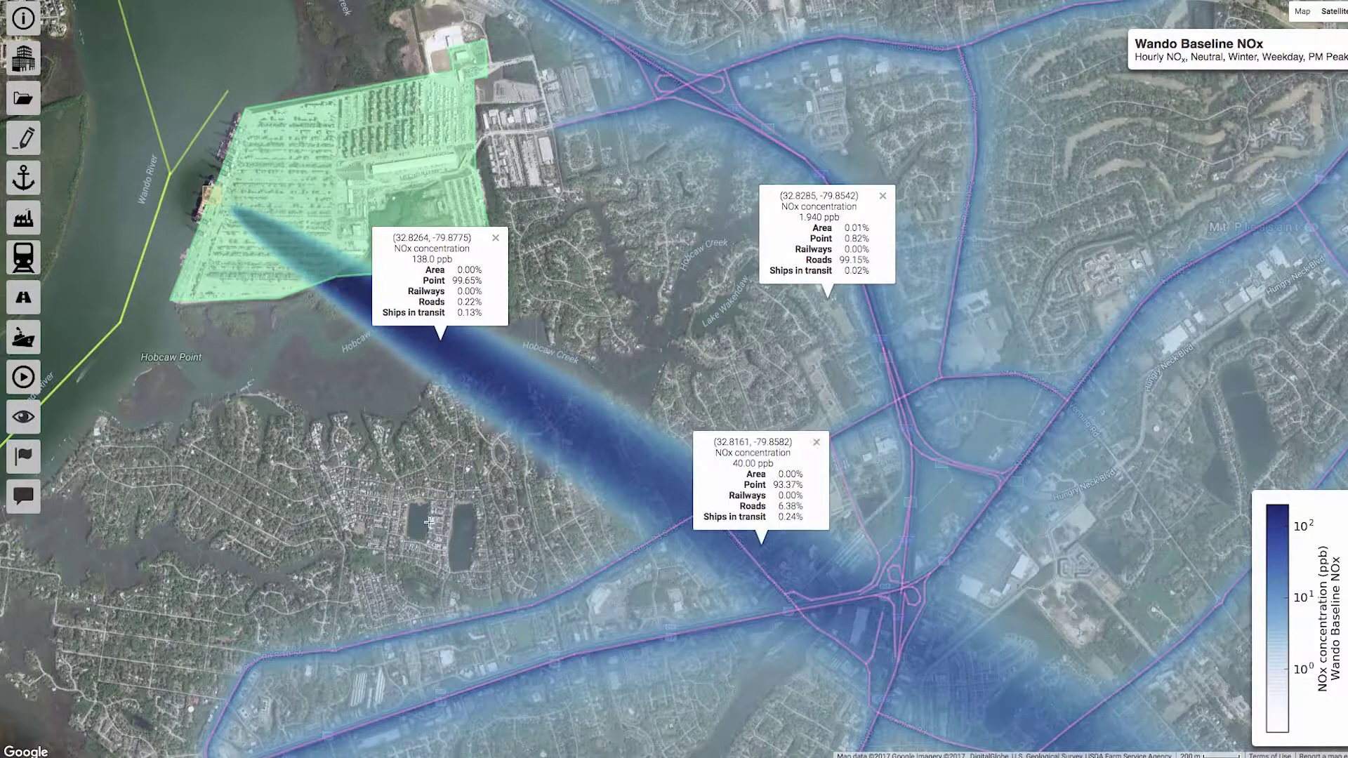
{"action": "left_click", "coordinate": [24, 419]}
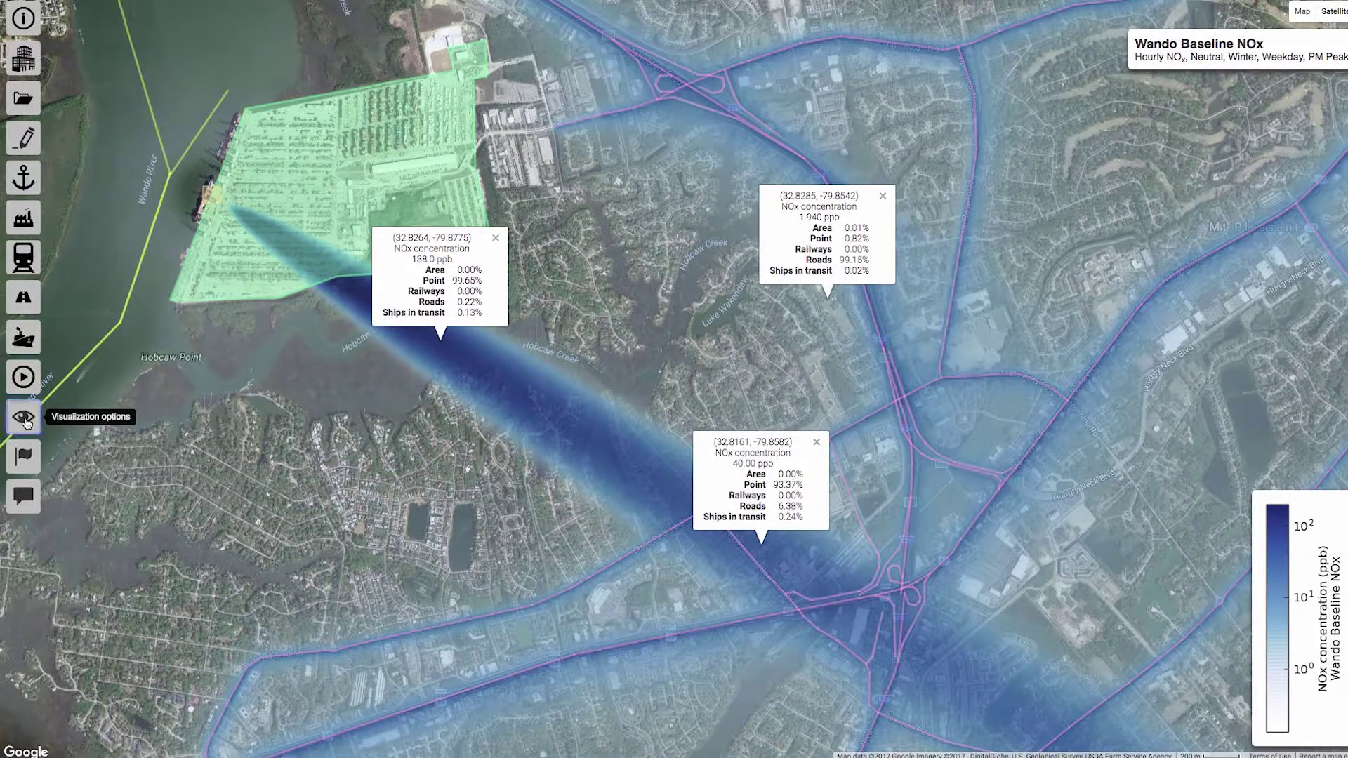
Average the baseline NOx by census block groups and bring up the model run list.
{"action": "left_click", "coordinate": [97, 94]}
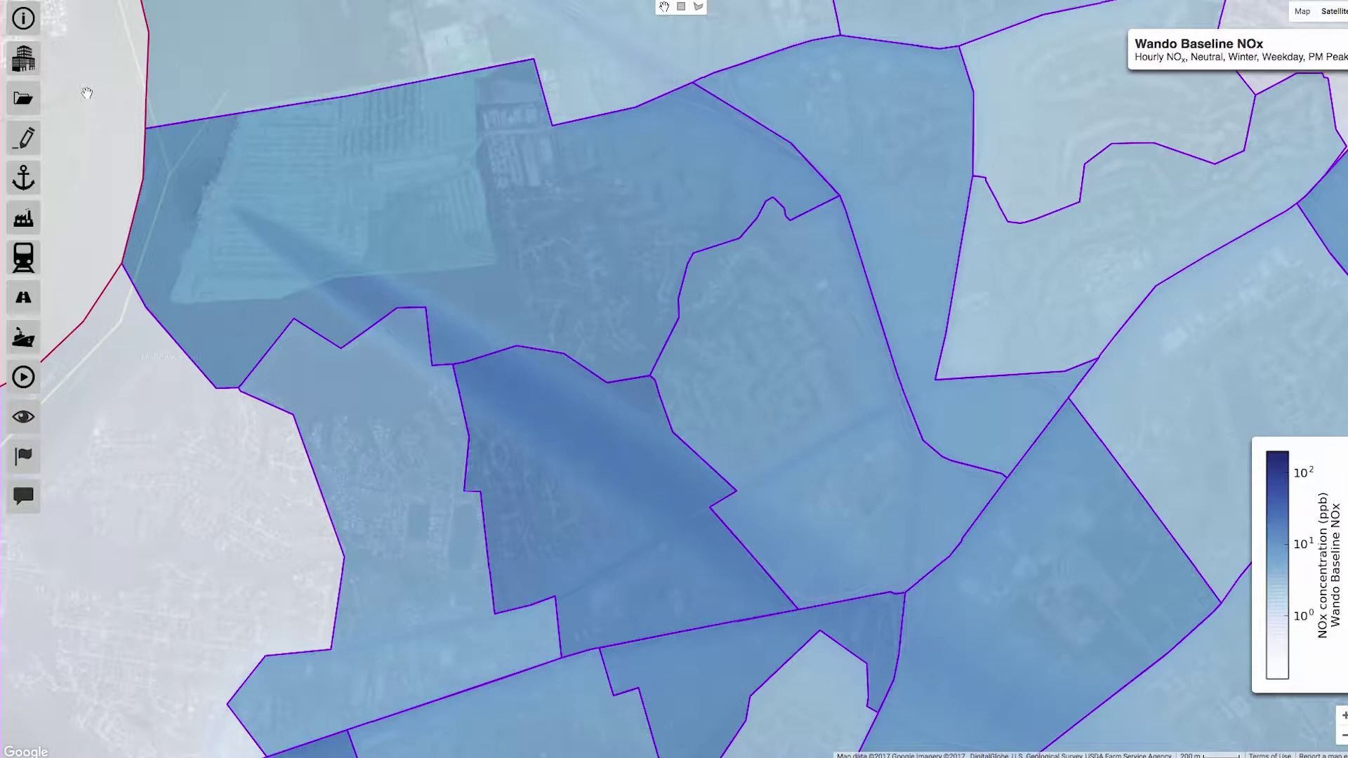
{"action": "left_click", "coordinate": [20, 103]}
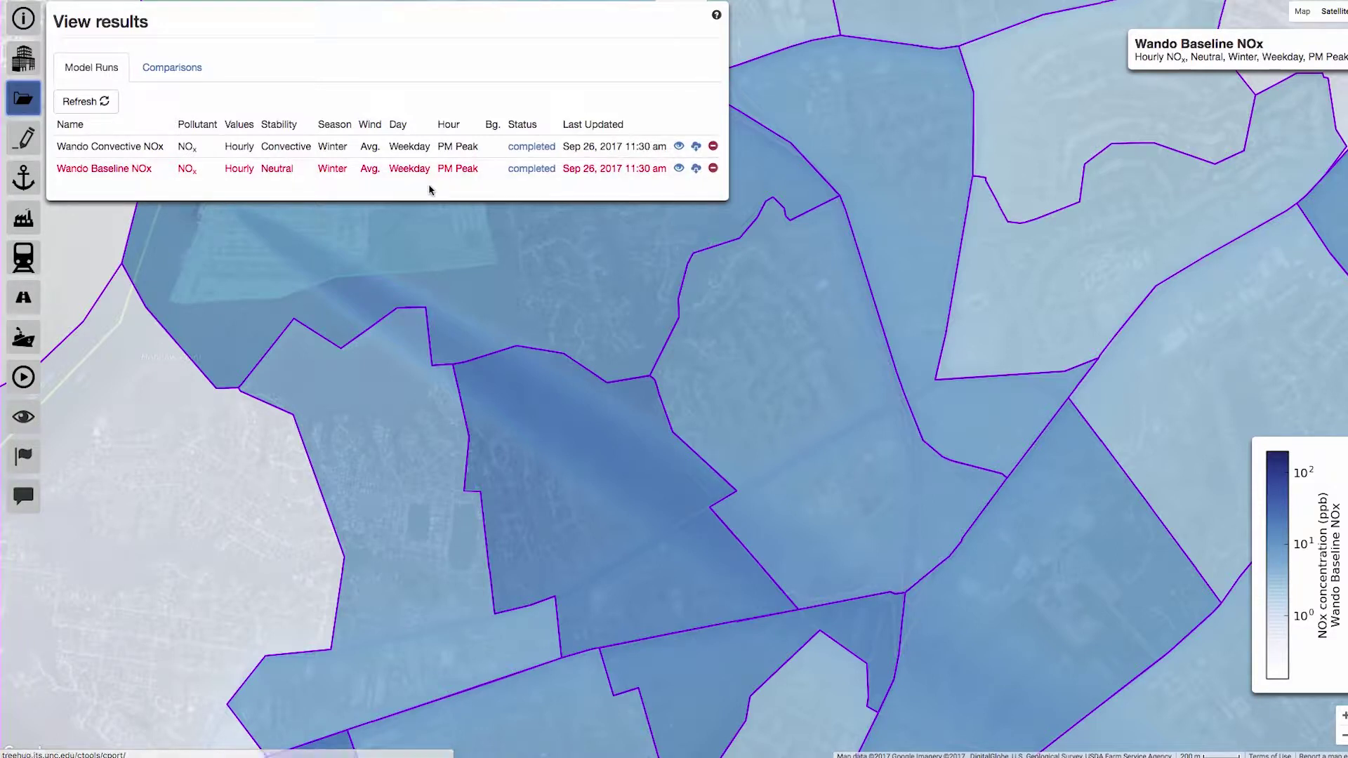
Map the Wando Convective NOx results, then bring the model run list back up.
{"action": "left_click", "coordinate": [679, 147]}
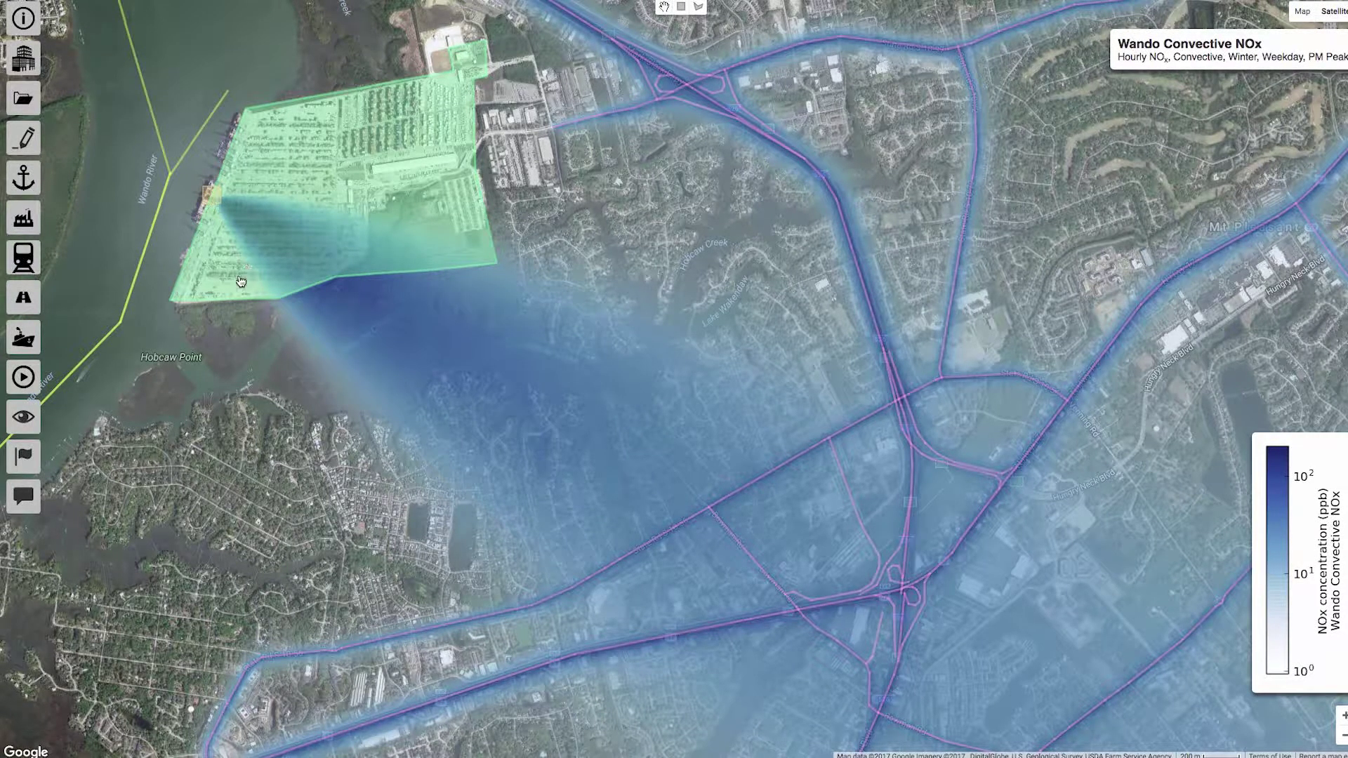
{"action": "left_click", "coordinate": [26, 104]}
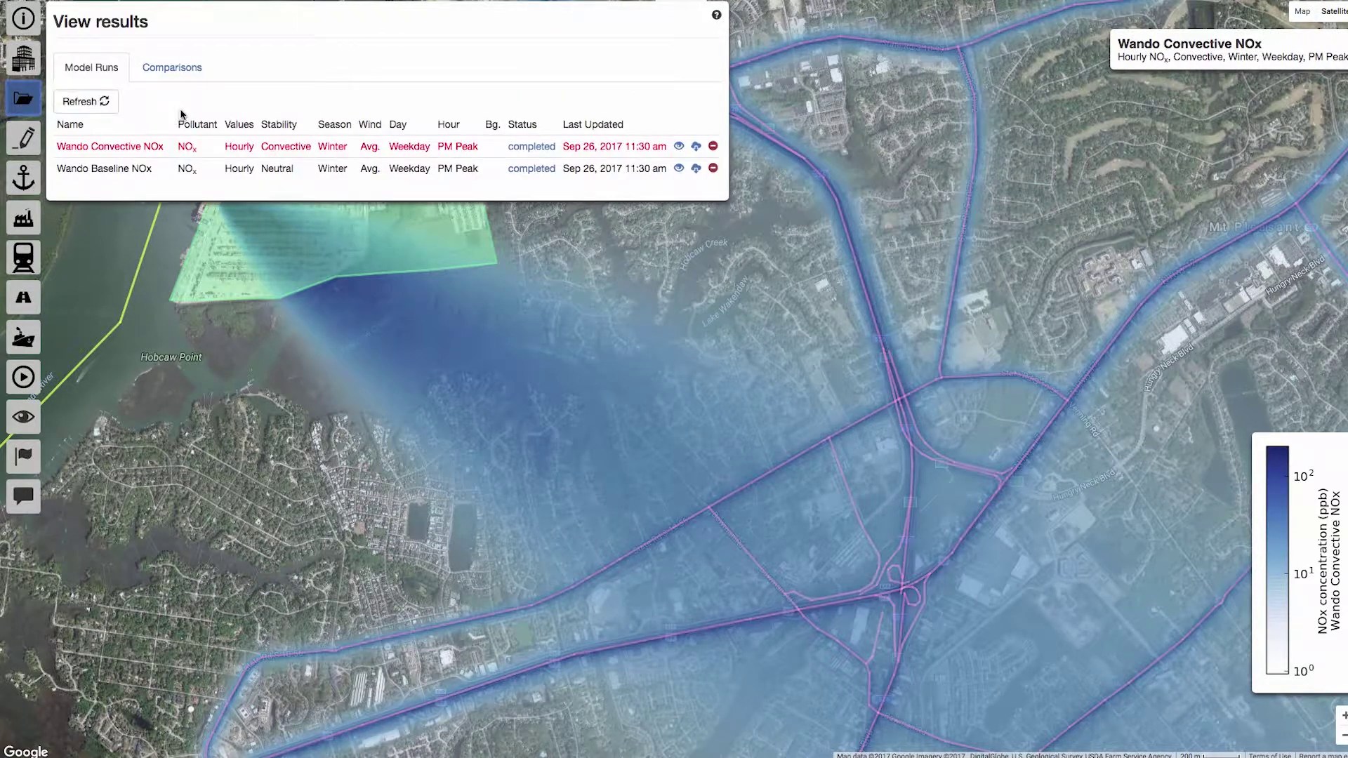
Create a Raw Difference comparison of Wando Convective NOx against Wando Baseline NOx and map it.
{"action": "left_click", "coordinate": [169, 71]}
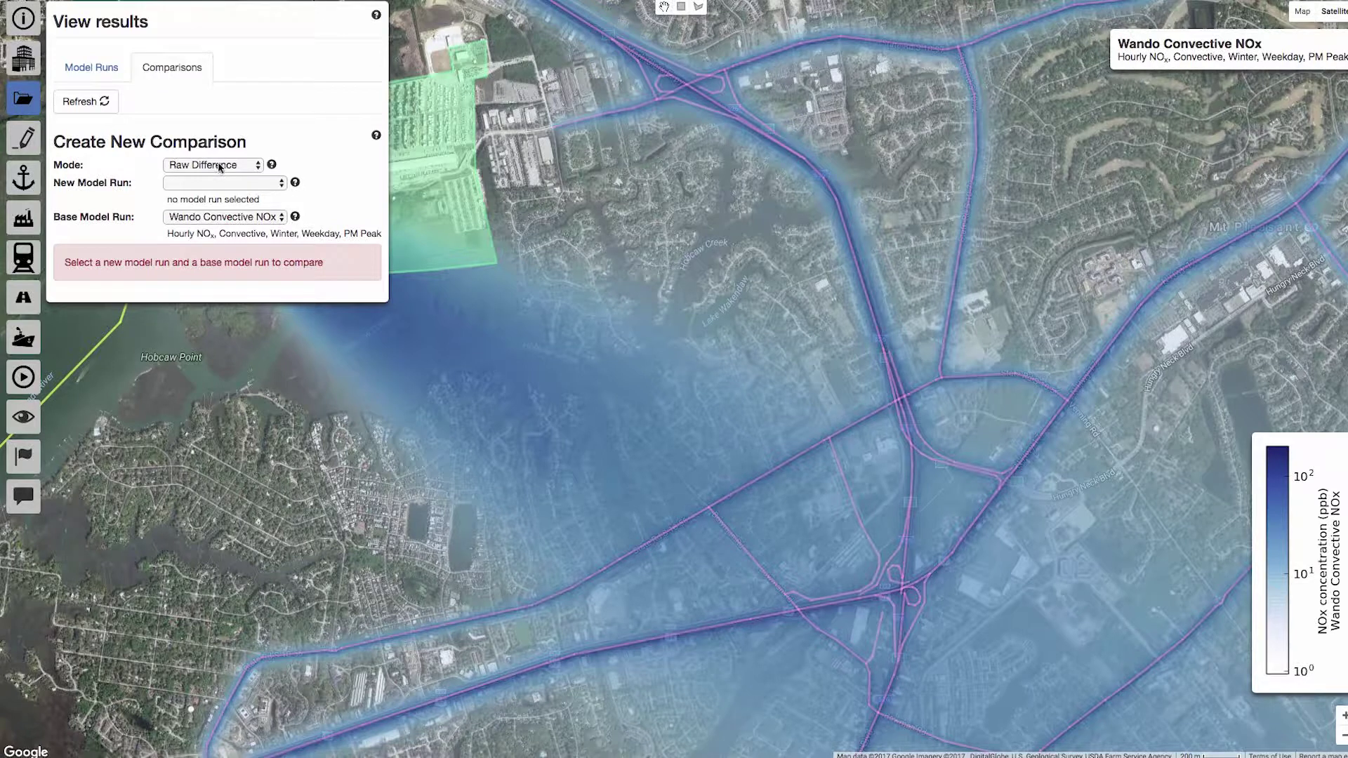
{"action": "left_click", "coordinate": [210, 183]}
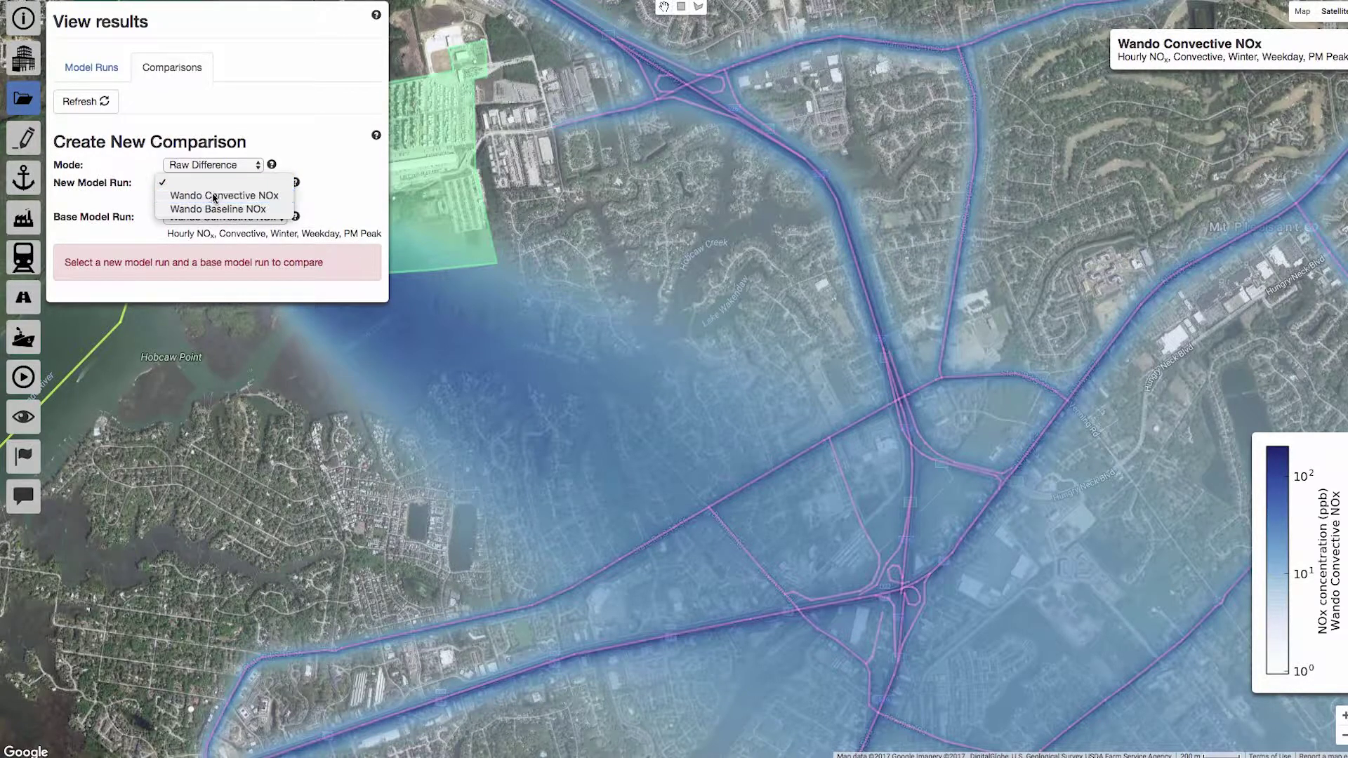
{"action": "left_click", "coordinate": [211, 195]}
{"action": "left_click", "coordinate": [203, 218]}
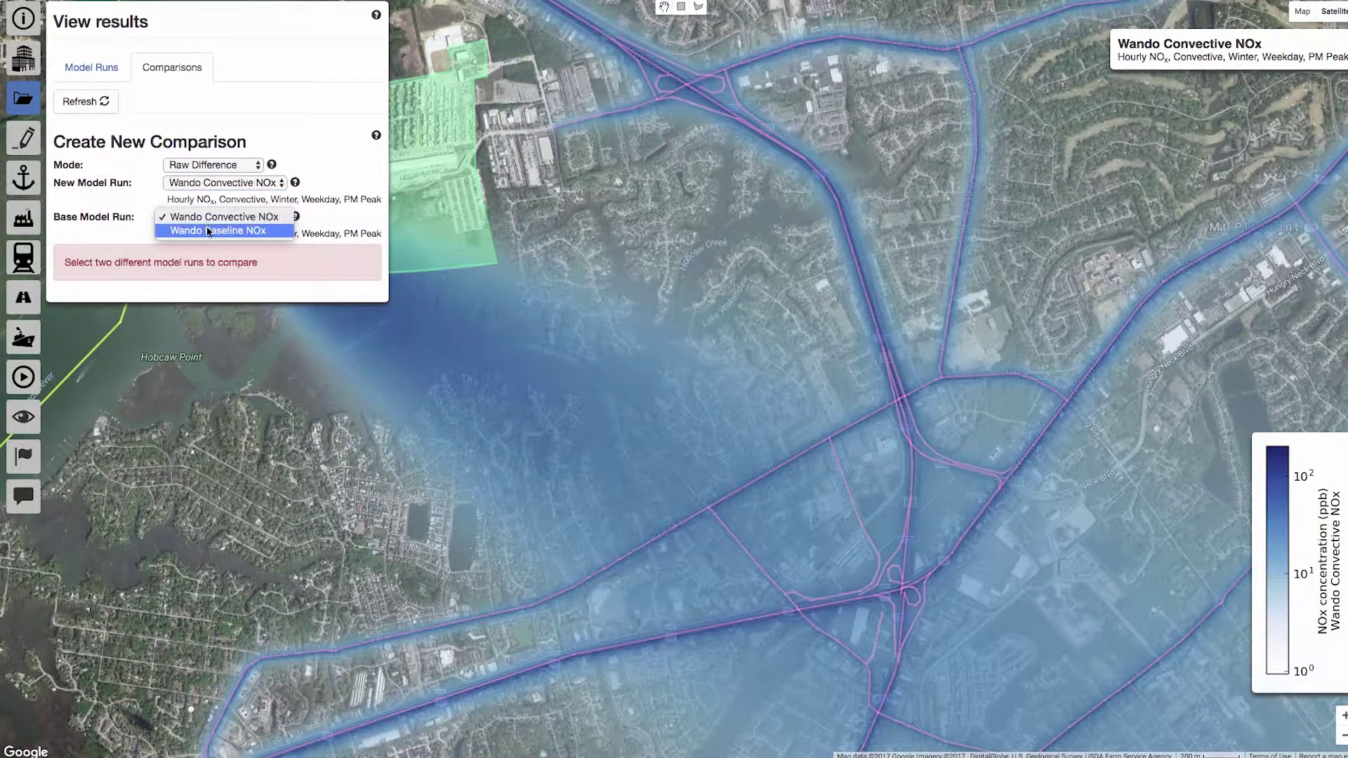
{"action": "left_click", "coordinate": [218, 230]}
{"action": "left_click", "coordinate": [223, 166]}
{"action": "left_click", "coordinate": [224, 167]}
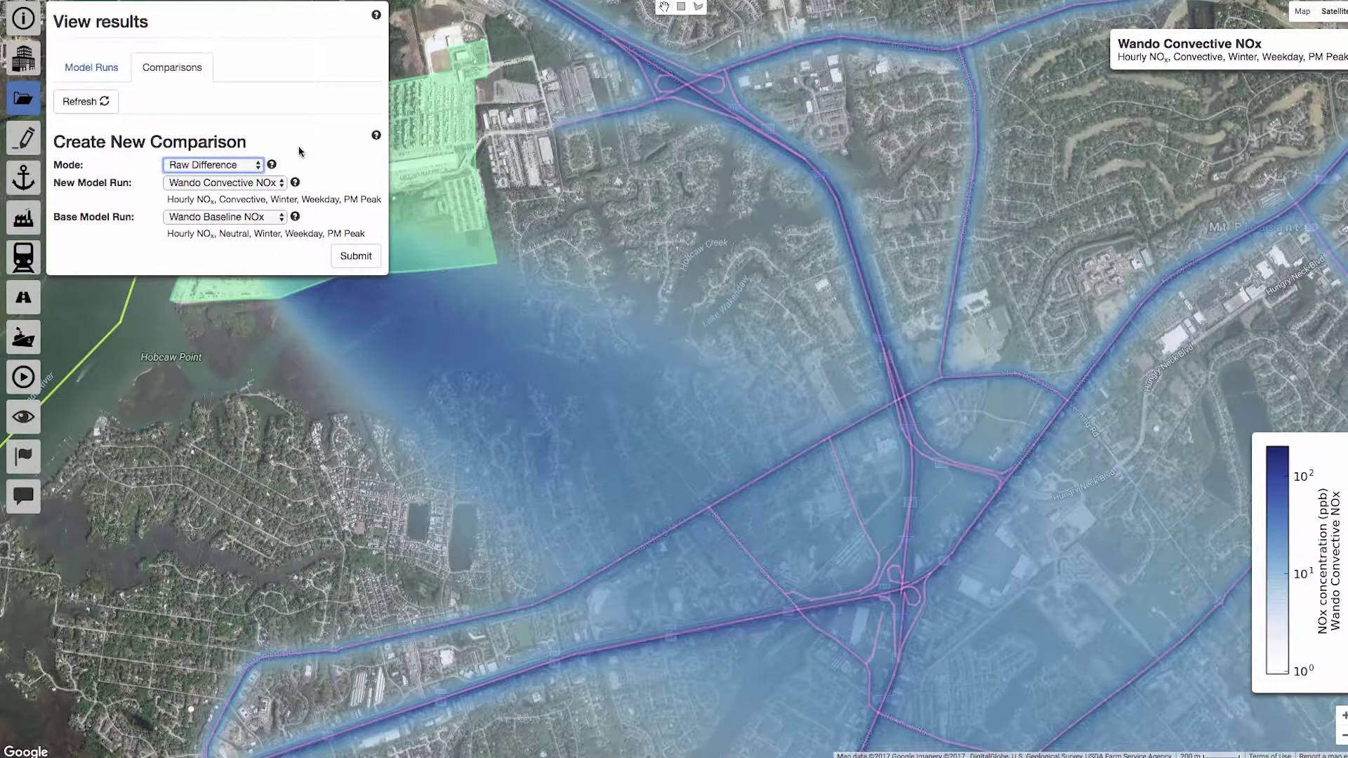
{"action": "left_click", "coordinate": [351, 258]}
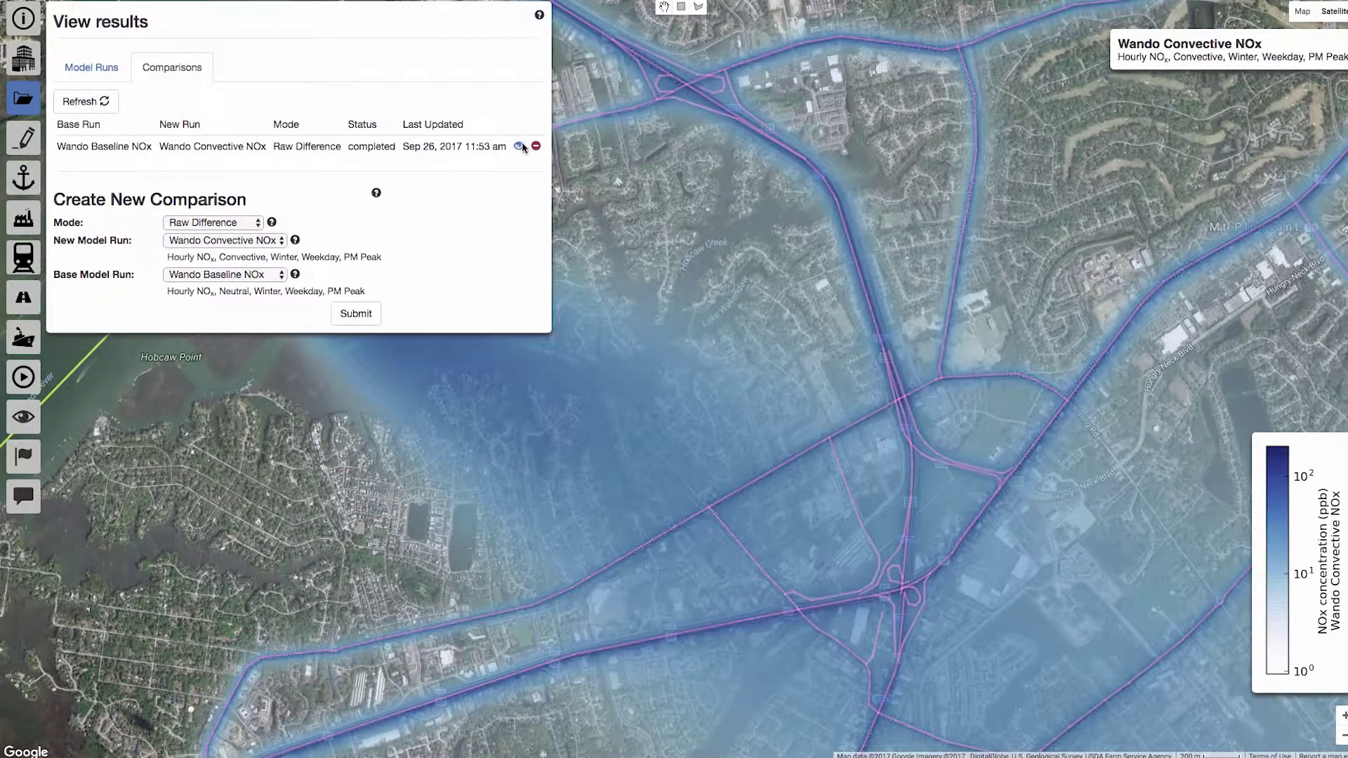
{"action": "left_click", "coordinate": [520, 147]}
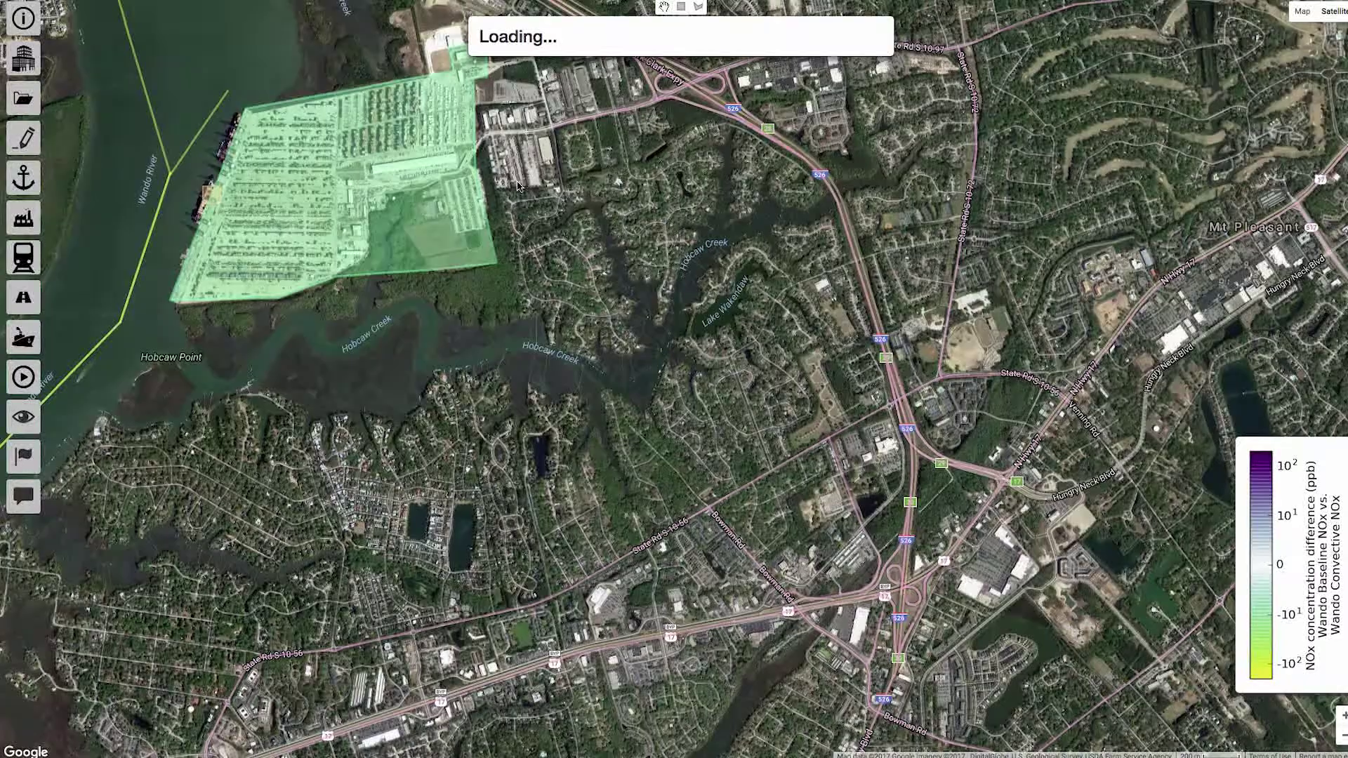
Turn Inspect mode on and read the +9.649 ppb NOx difference east of the plume.
{"action": "left_click", "coordinate": [23, 419]}
{"action": "left_click", "coordinate": [105, 56]}
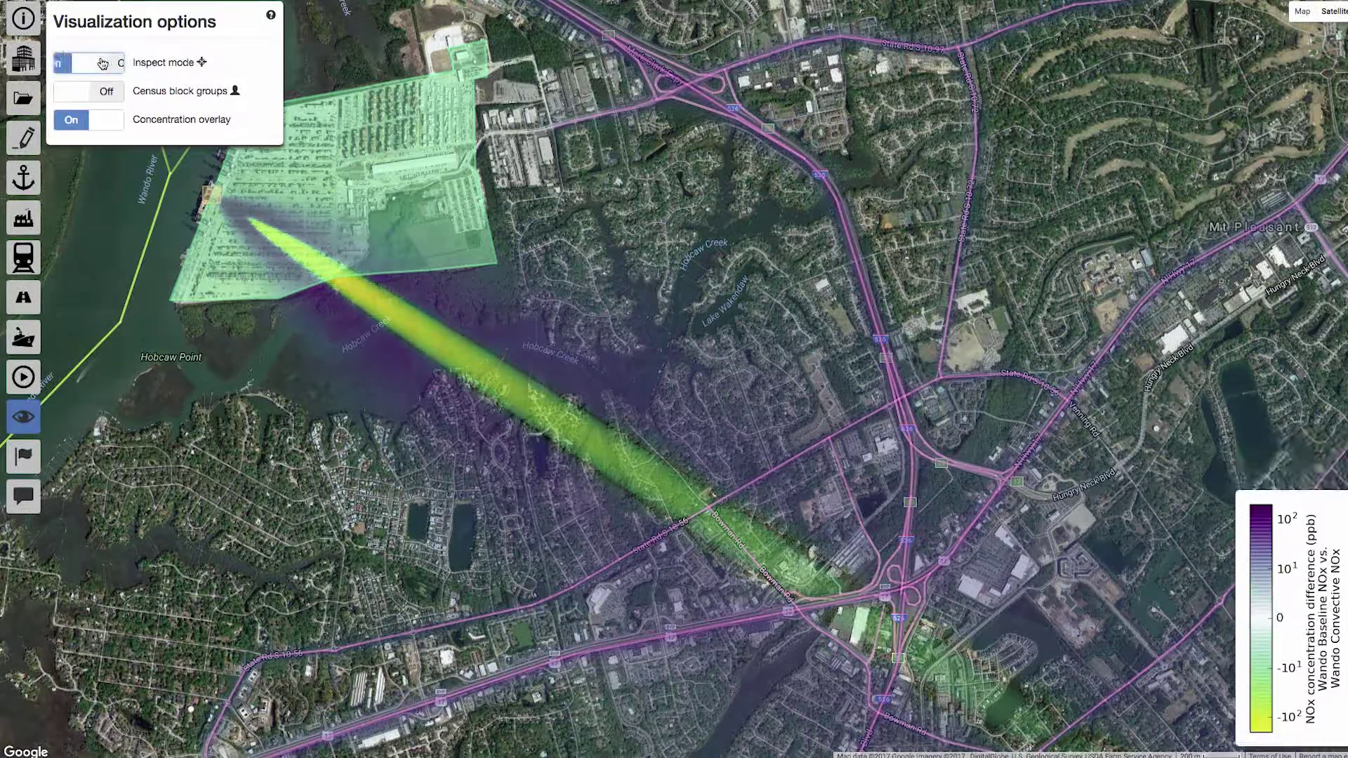
{"action": "left_click", "coordinate": [777, 388]}
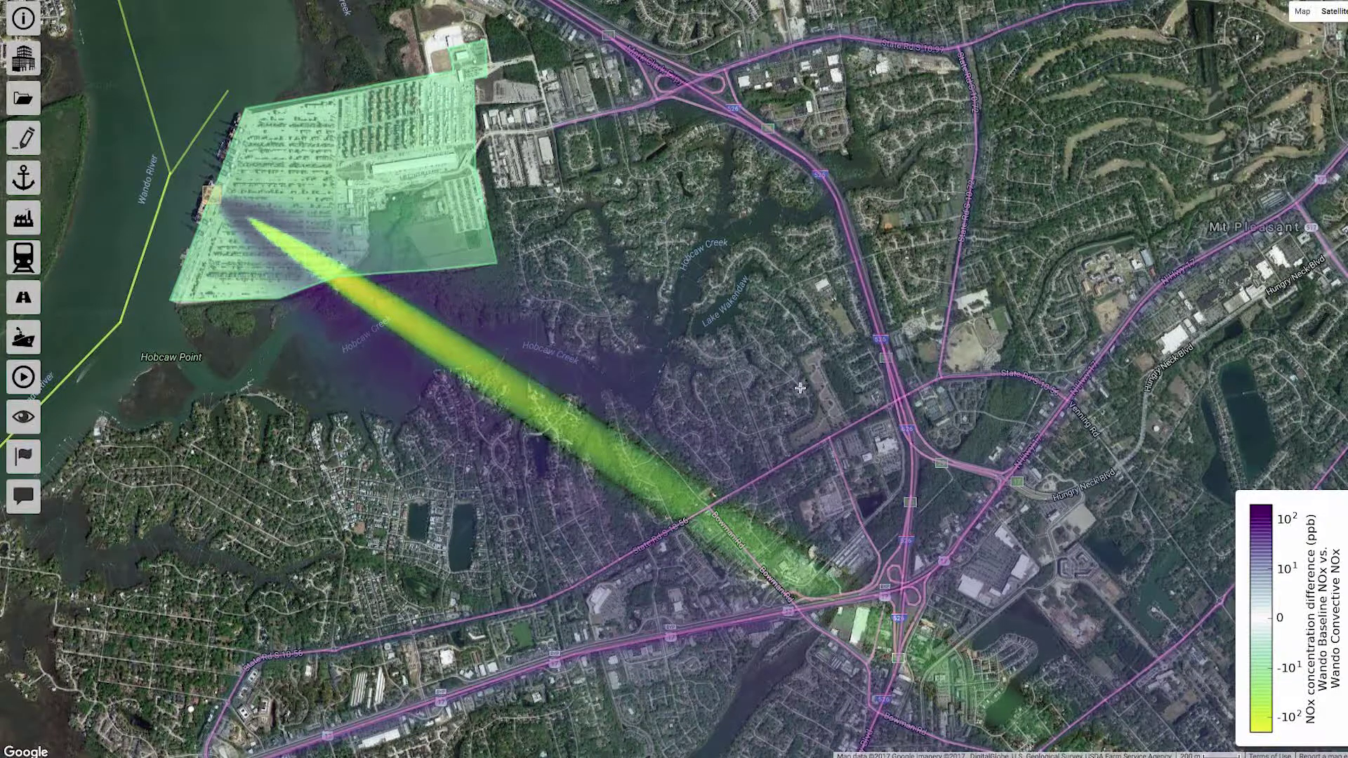
{"action": "left_click", "coordinate": [807, 380]}
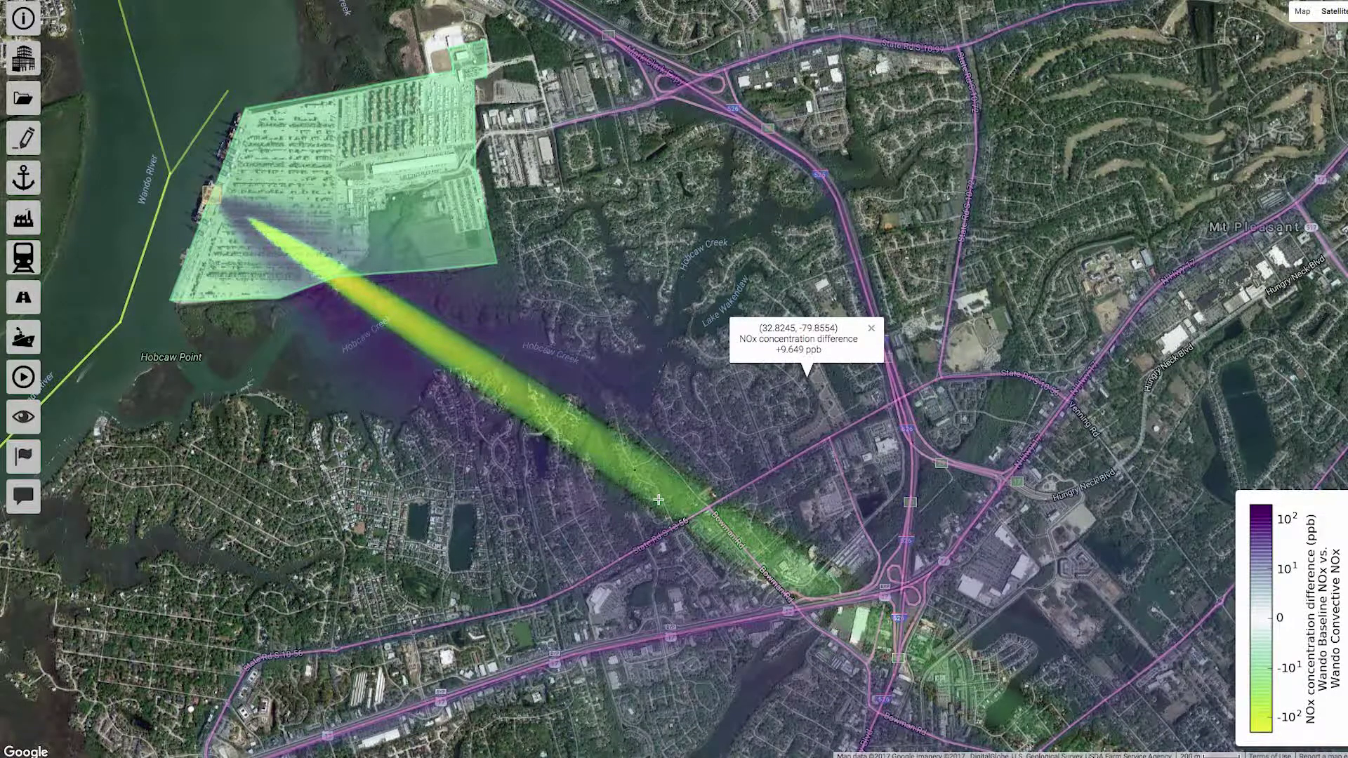